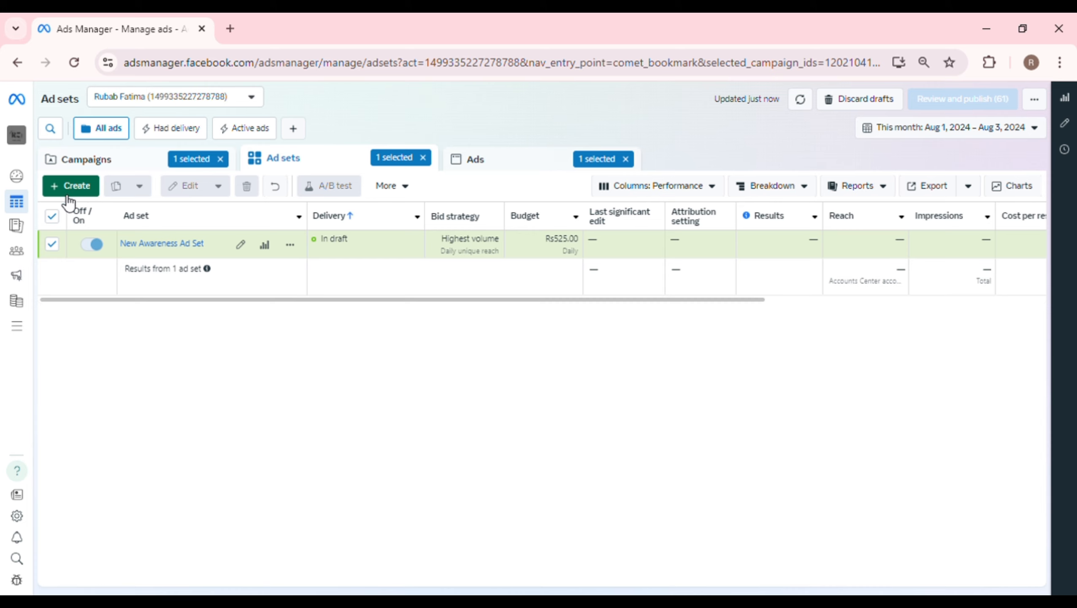
# - Create a new auction campaign with the Awareness objective
pyautogui.click(84, 191)
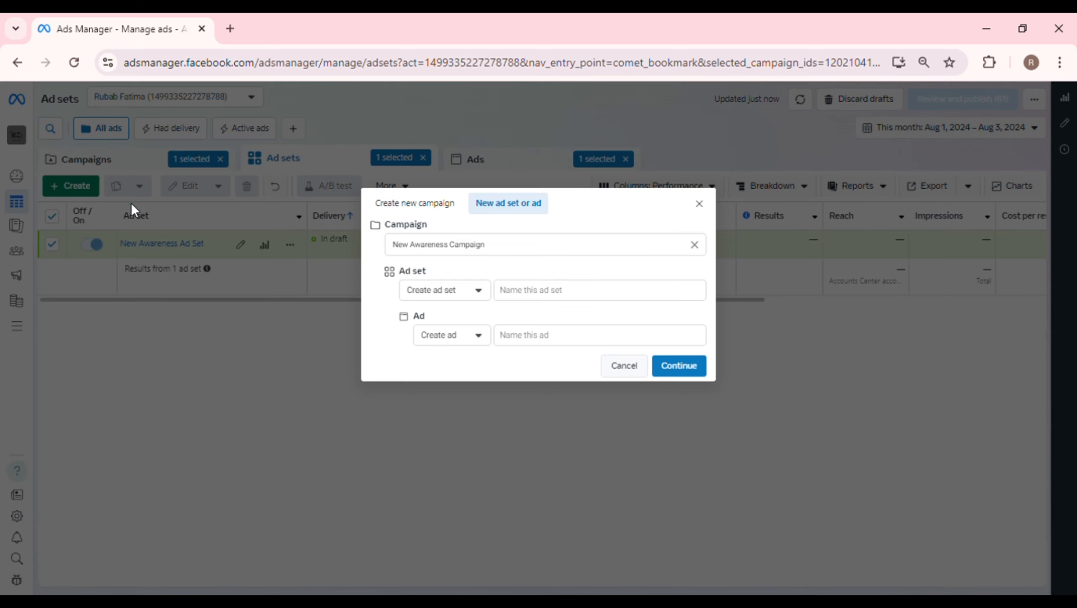
pyautogui.click(393, 204)
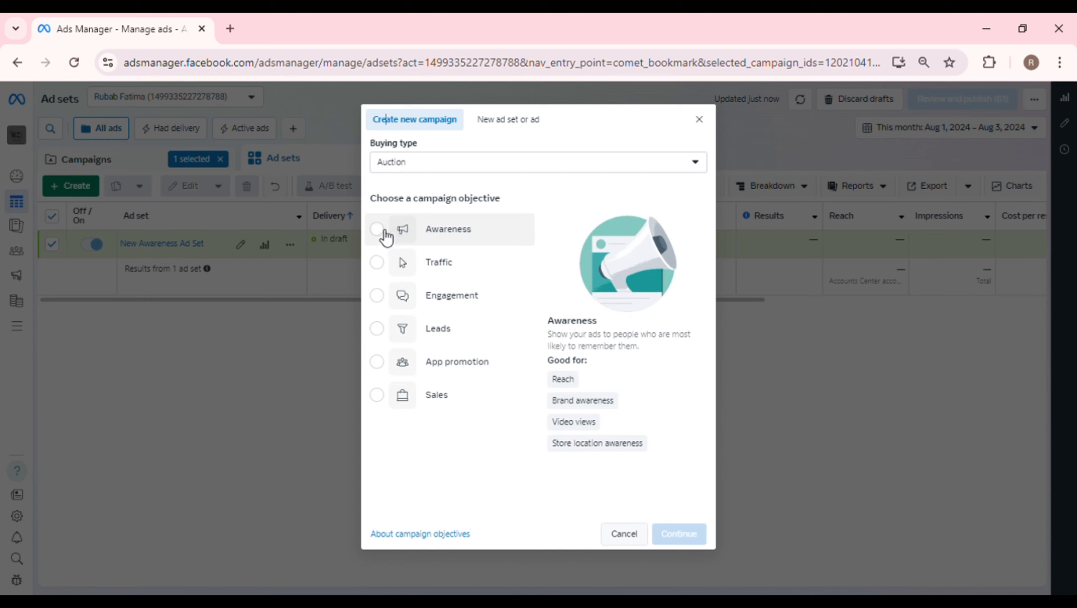
pyautogui.click(378, 230)
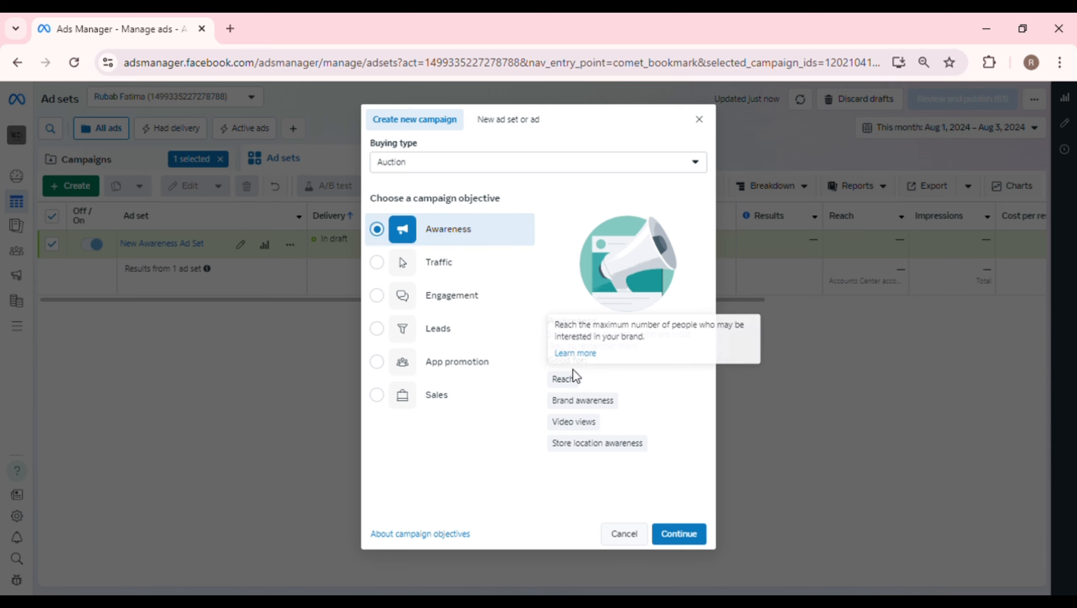
pyautogui.click(681, 539)
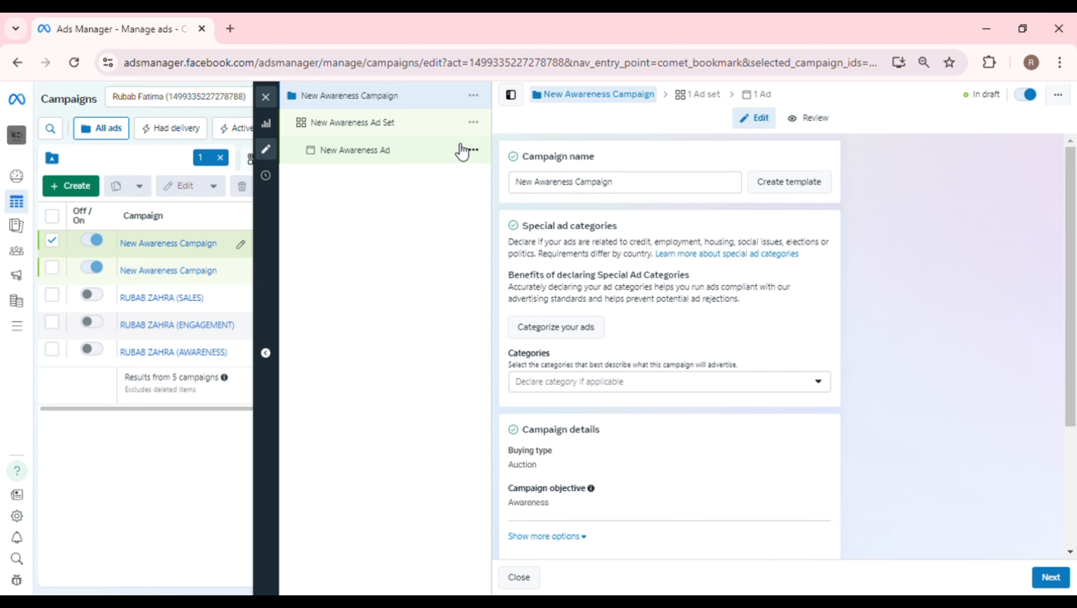
# - Rename the new awareness campaign as "rubab clothing"
pyautogui.tripleClick(623, 188)
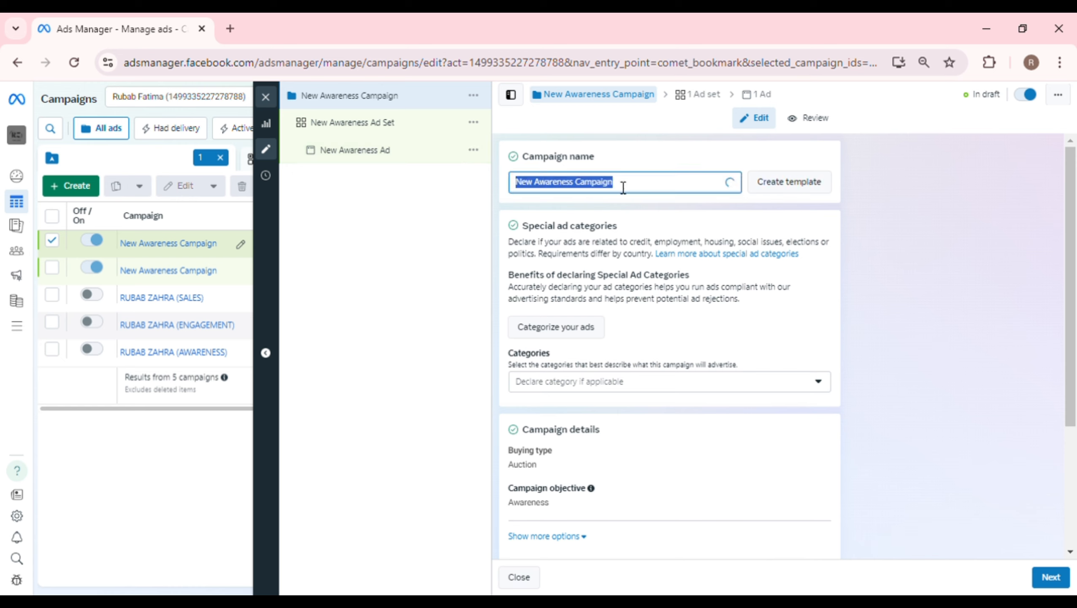
pyautogui.press('BackSpace')
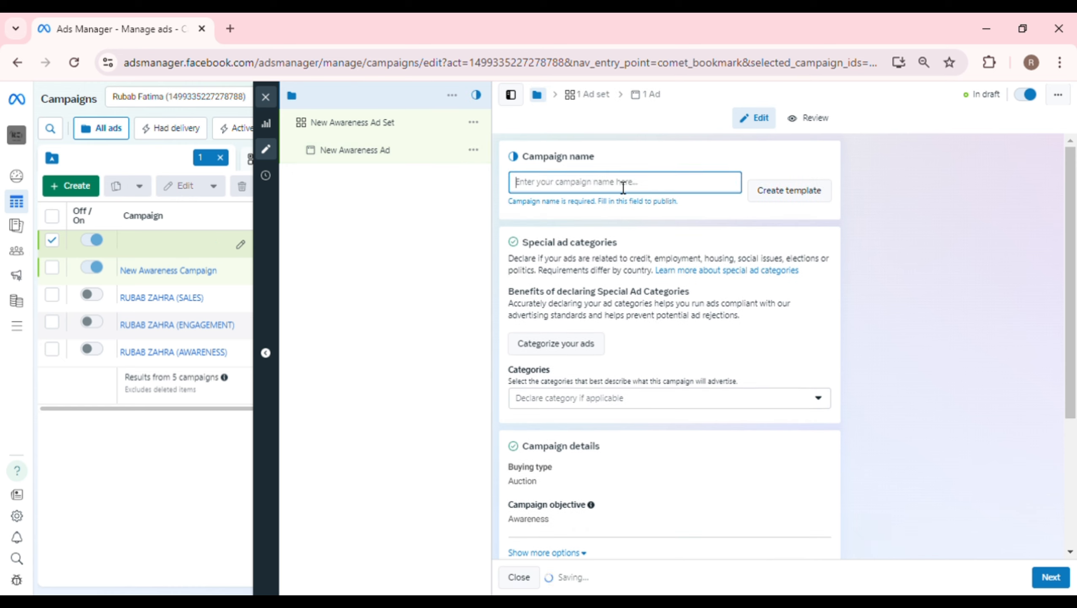
pyautogui.write('ruba')
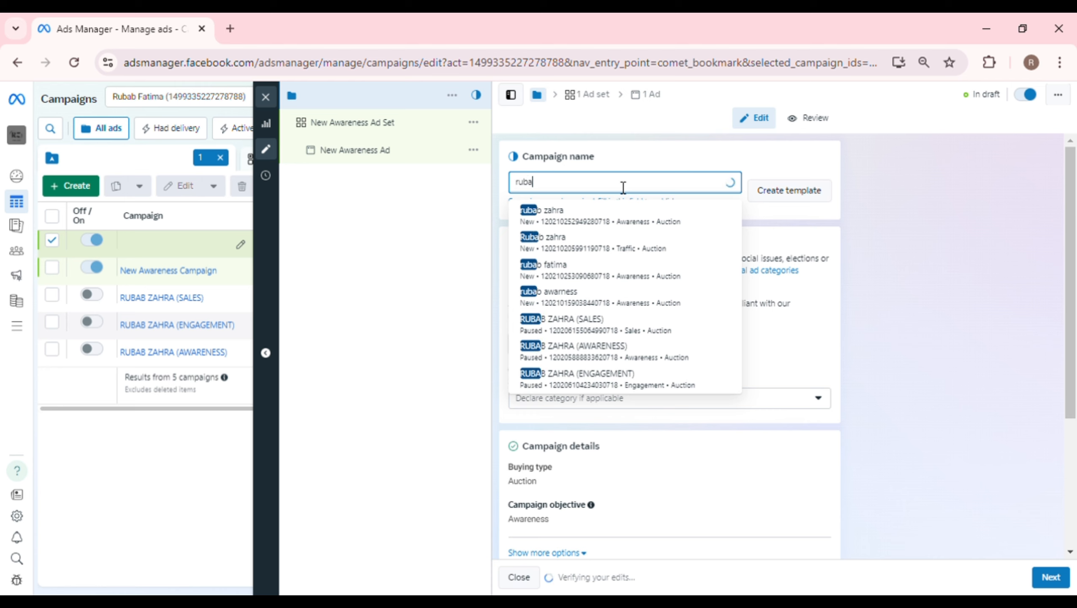
pyautogui.write('b c')
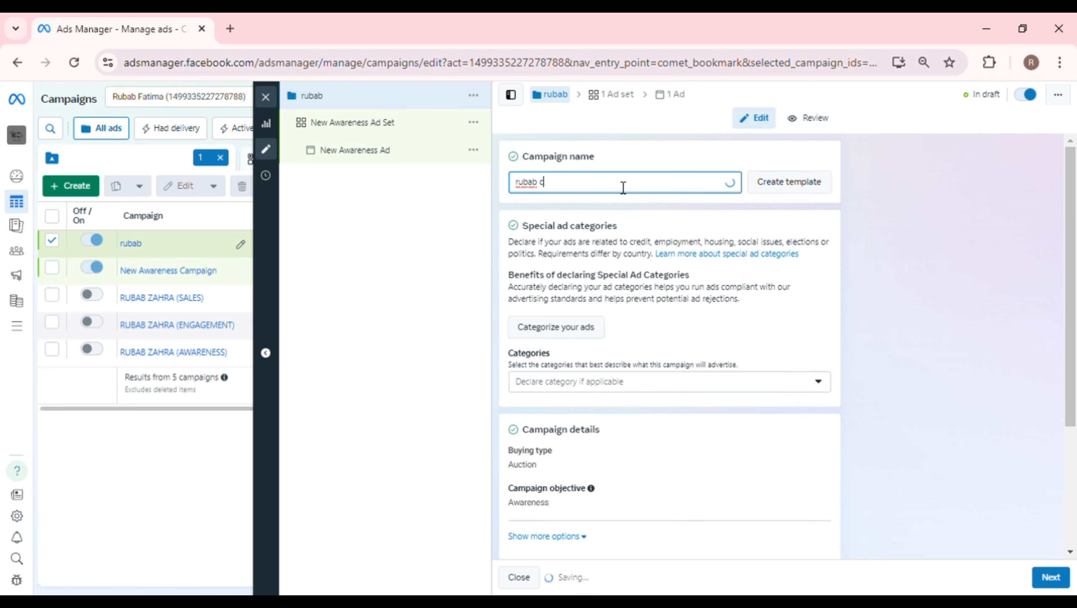
pyautogui.write('lothin')
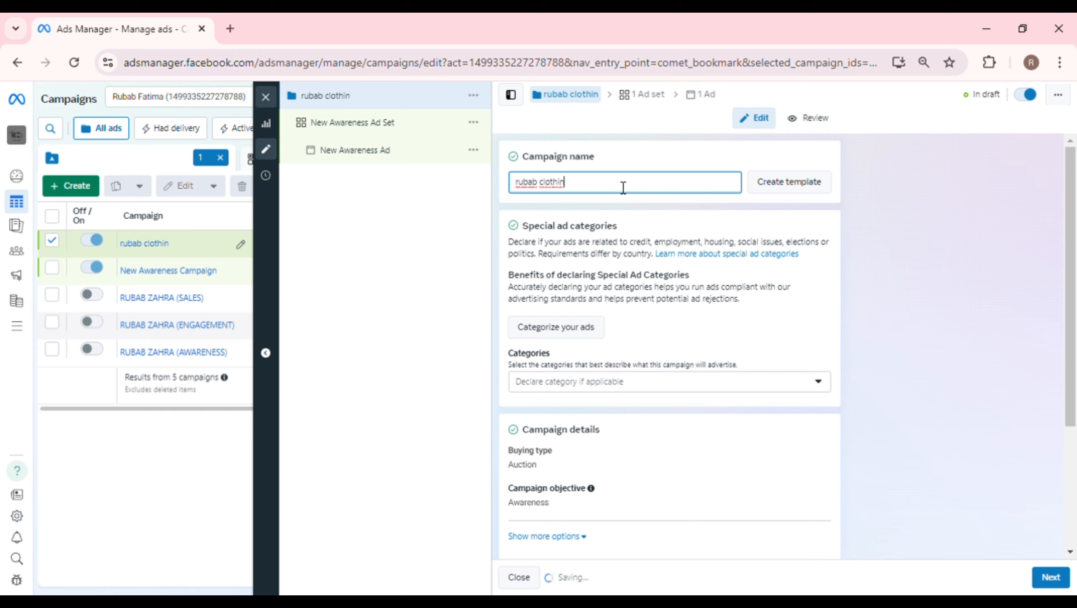
pyautogui.write('g')
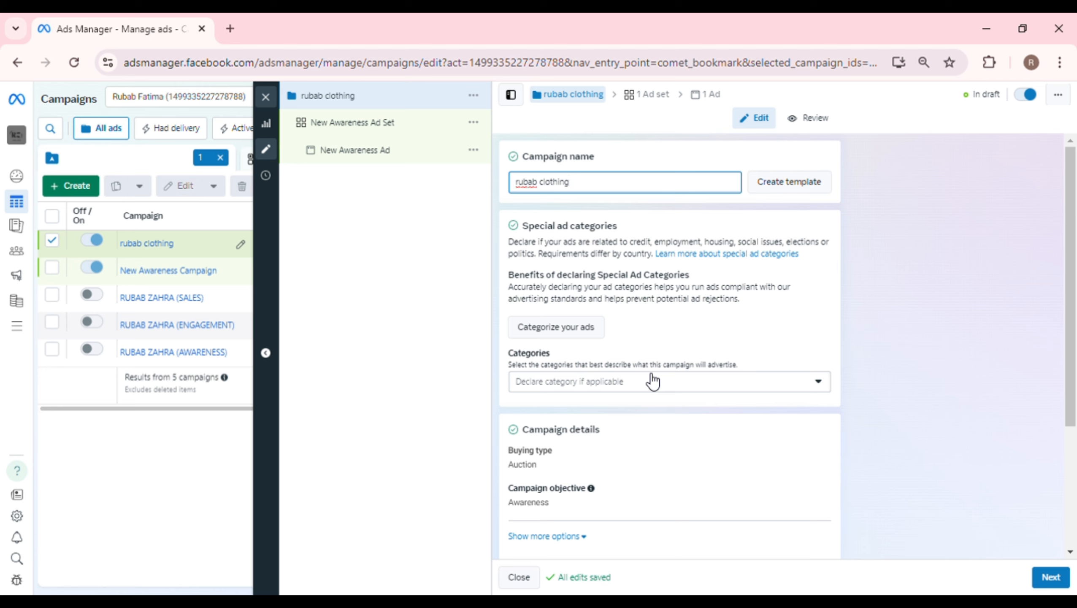
# - Review the available special ad categories, buying types and campaign objectives, keeping the current selections
pyautogui.click(815, 386)
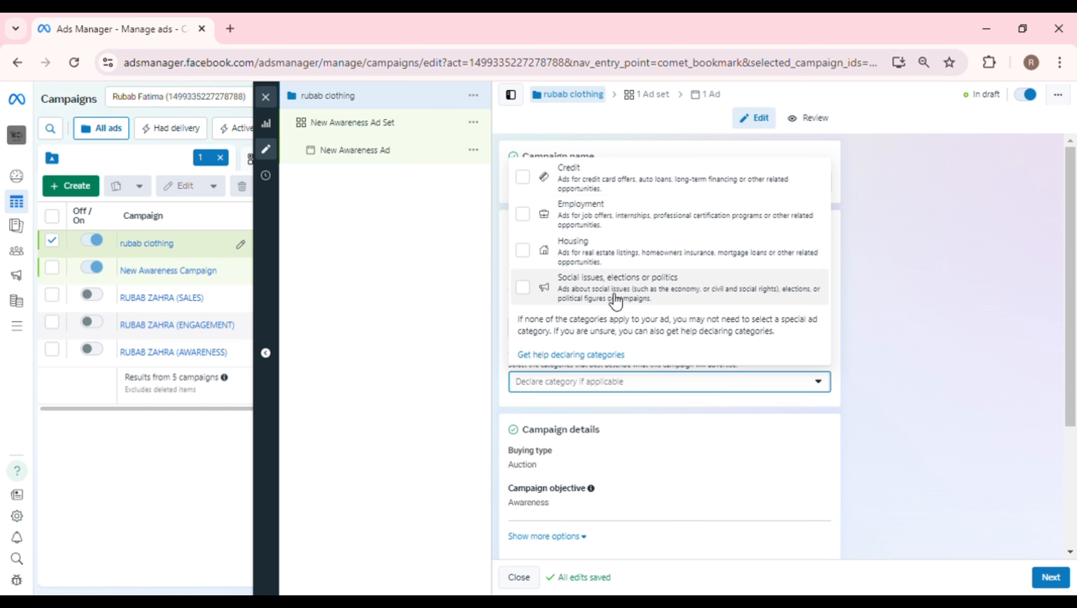
pyautogui.click(970, 409)
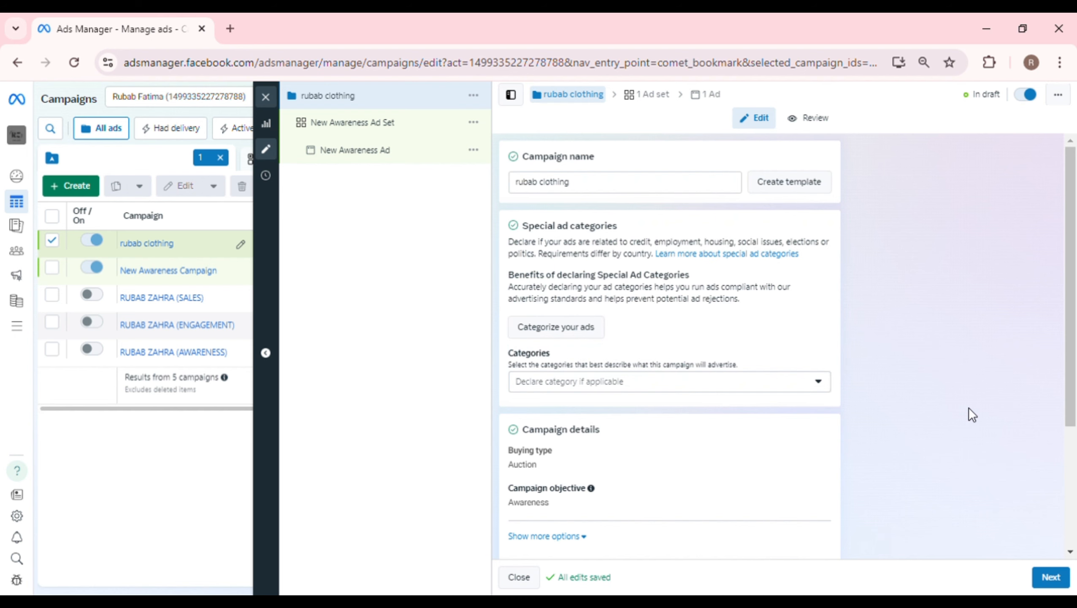
pyautogui.scroll(-2, 817, 452)
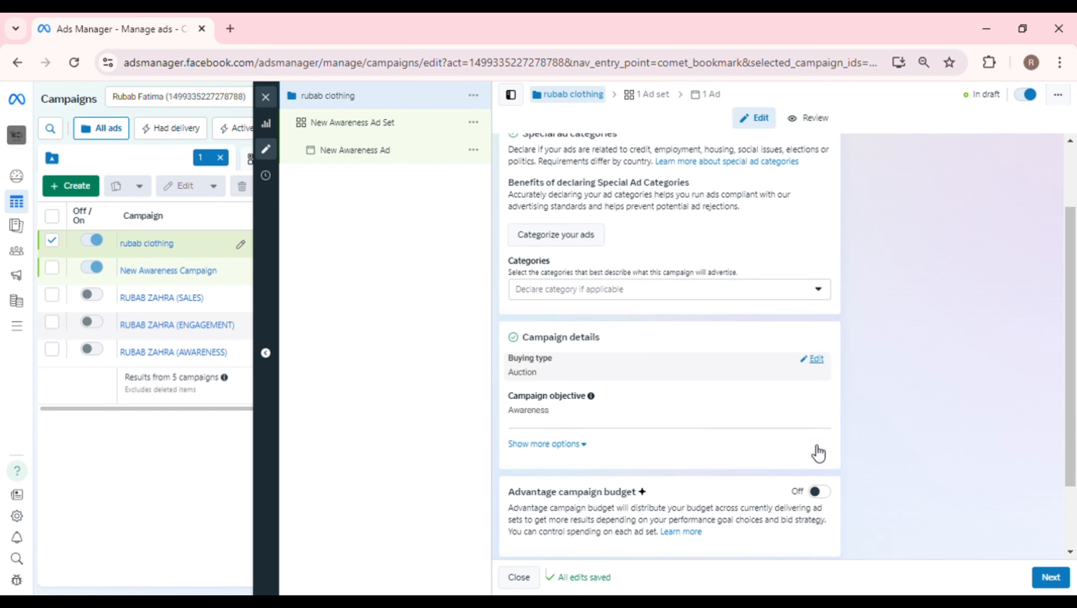
pyautogui.click(817, 358)
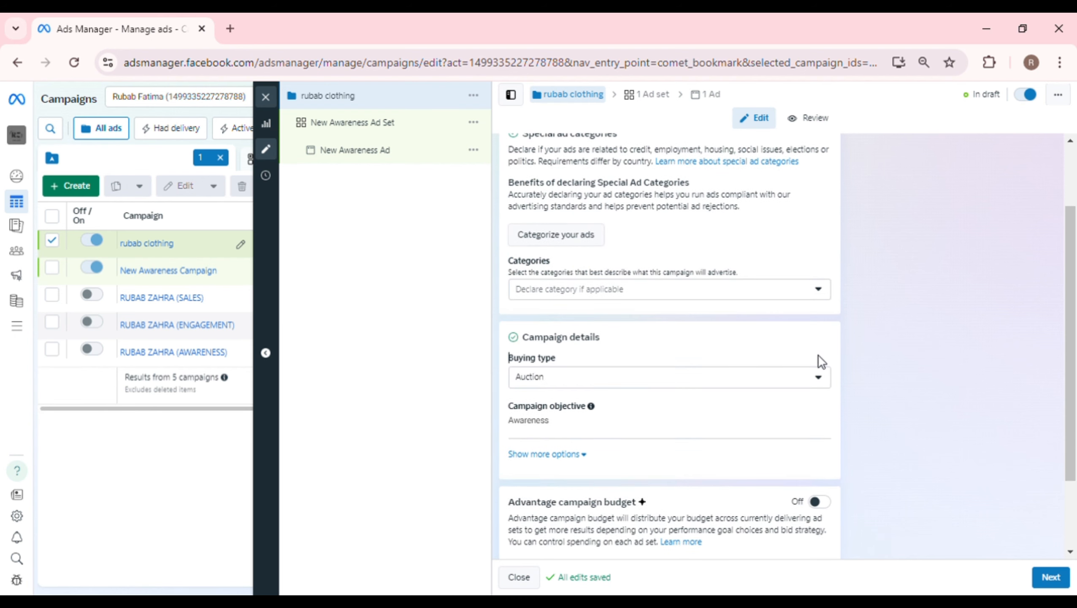
pyautogui.click(819, 378)
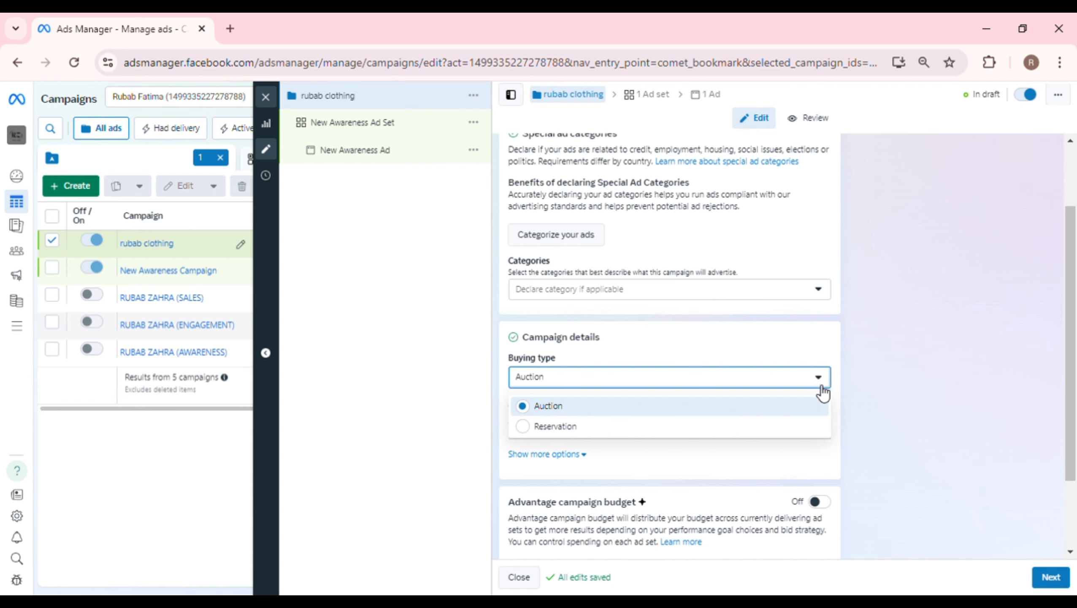
pyautogui.click(821, 387)
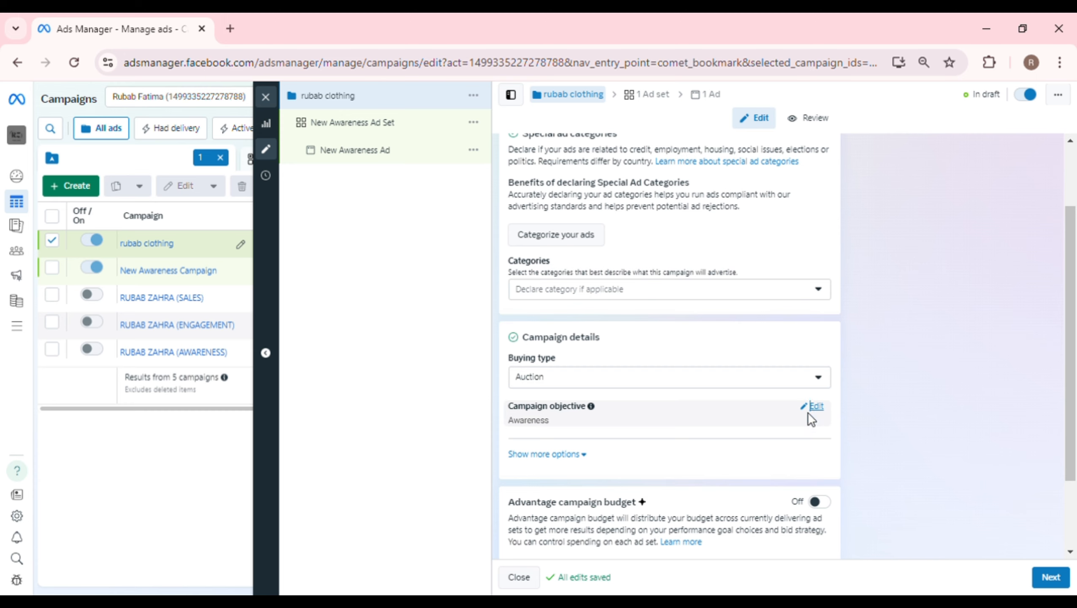
pyautogui.click(808, 413)
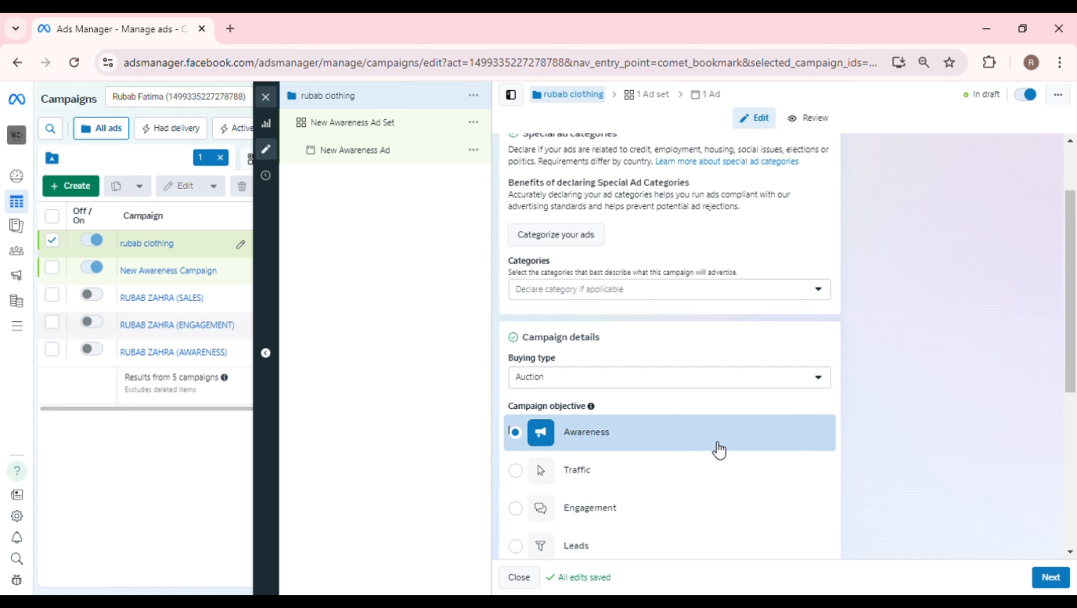
pyautogui.scroll(-5, 718, 449)
pyautogui.scroll(3, 718, 449)
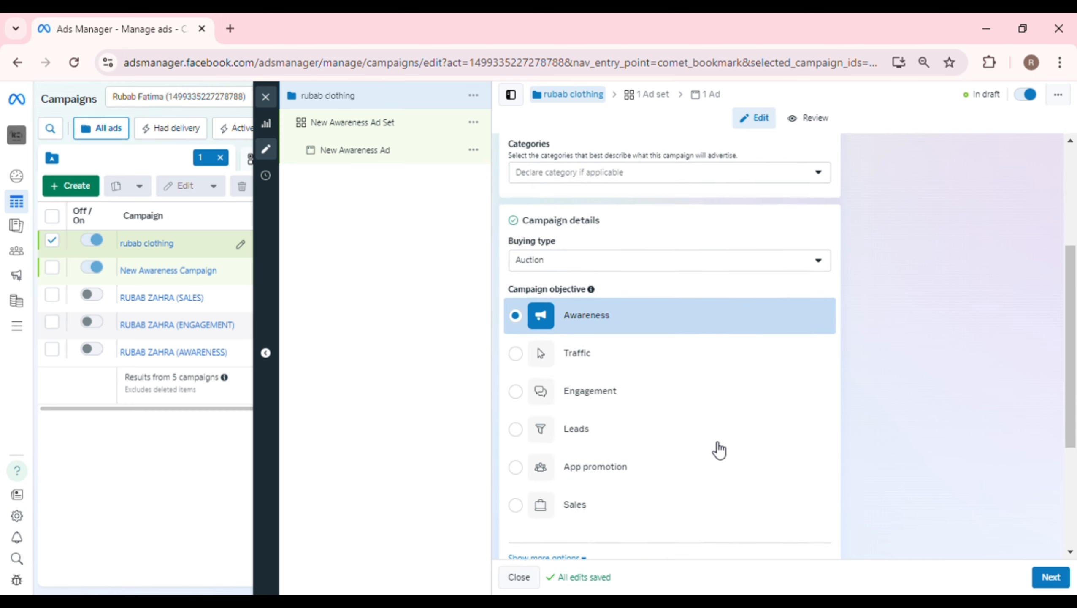
# - Turn on Advantage campaign budget and set the daily budget to 300 PKR
pyautogui.scroll(-5, 718, 449)
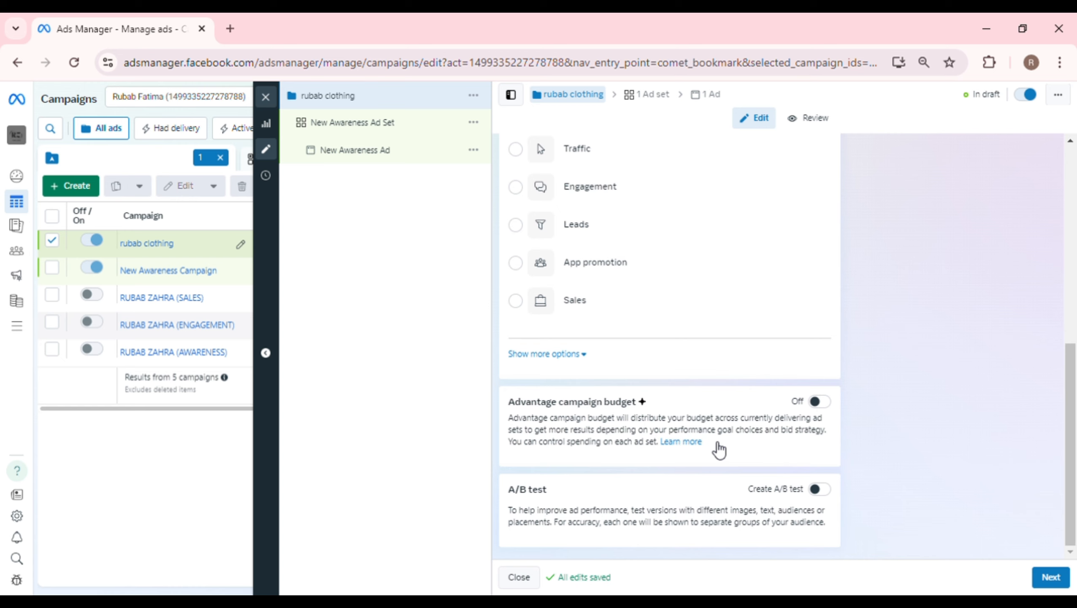
pyautogui.click(820, 405)
pyautogui.scroll(-2, 697, 460)
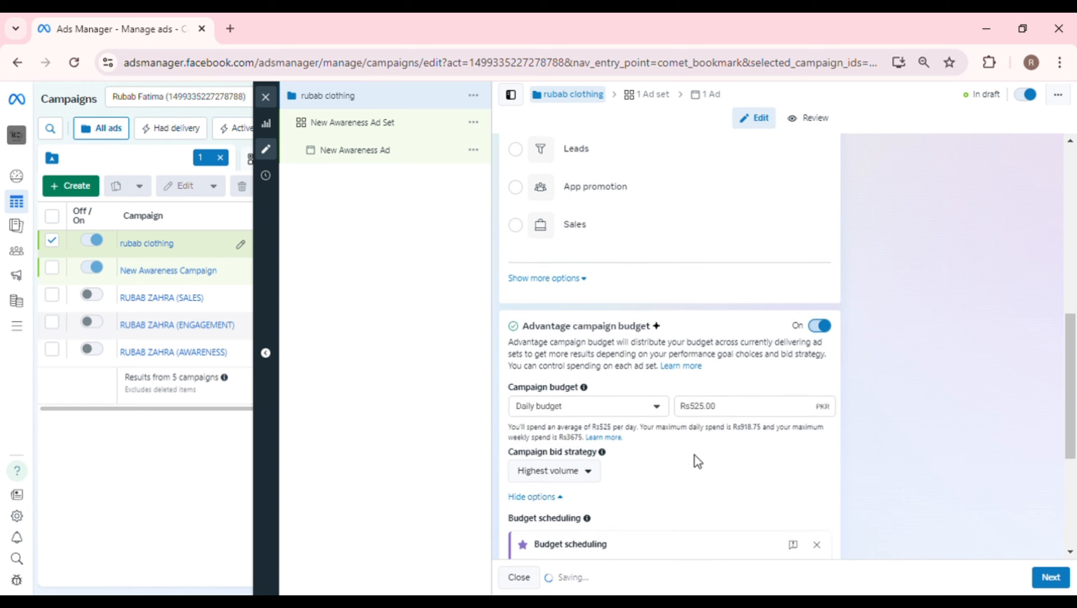
pyautogui.scroll(-2, 695, 455)
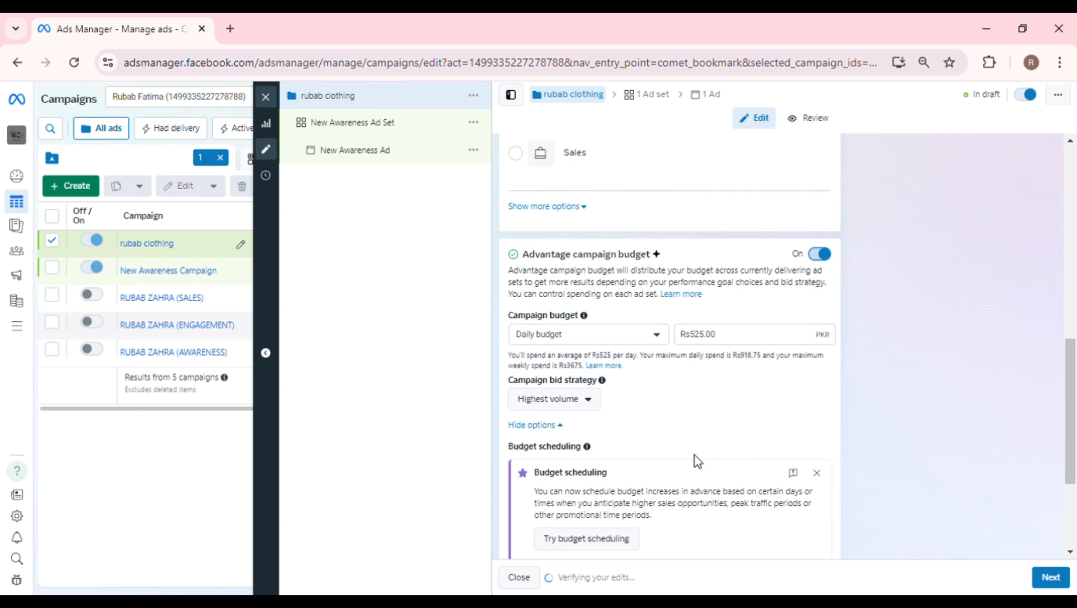
pyautogui.tripleClick(734, 343)
pyautogui.press('BackSpace')
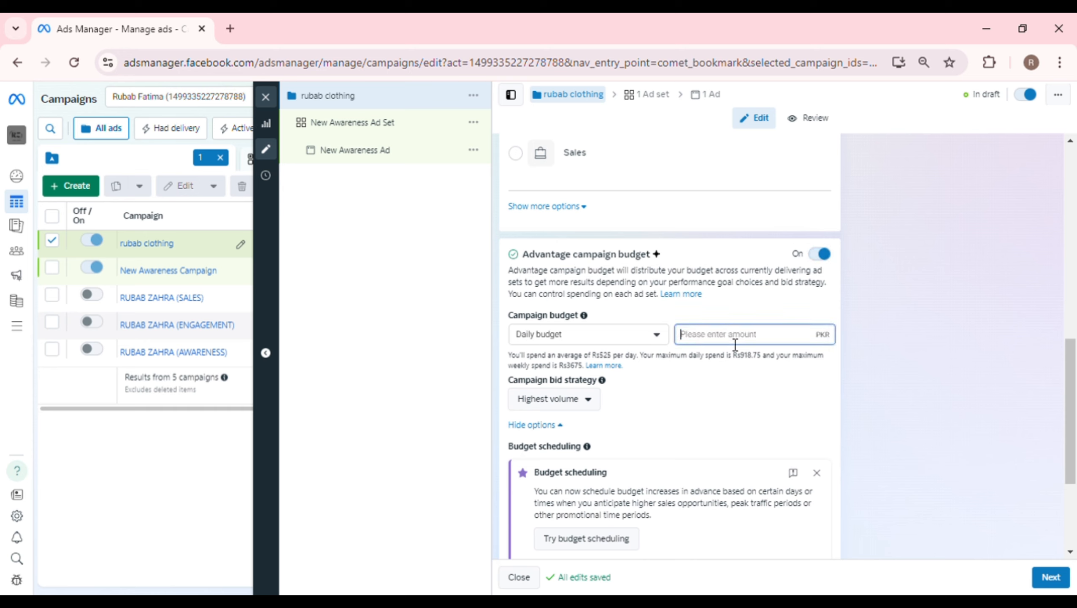
pyautogui.write('300')
# - Review the campaign bid strategy options without choosing a different one
pyautogui.scroll(-4, 731, 343)
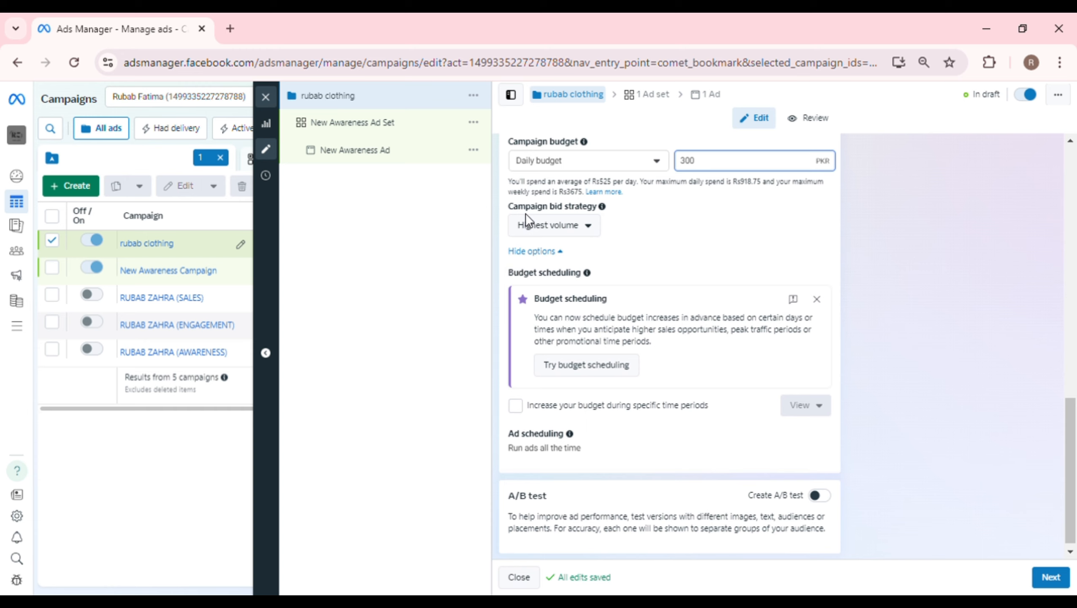
pyautogui.moveTo(510, 207); pyautogui.dragTo(480, 333)
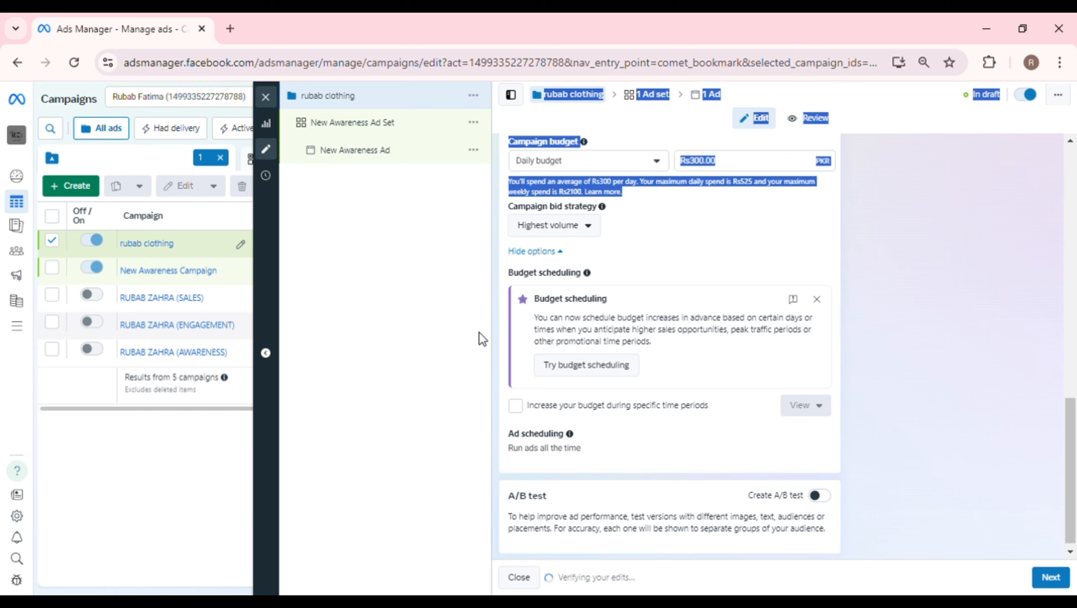
pyautogui.click(521, 204)
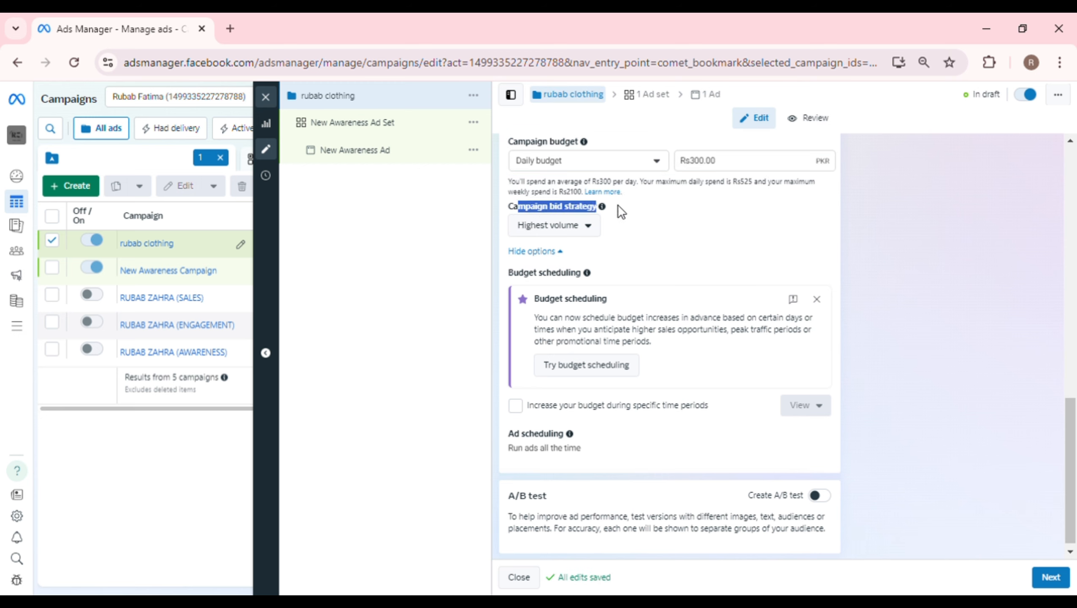
pyautogui.click(596, 229)
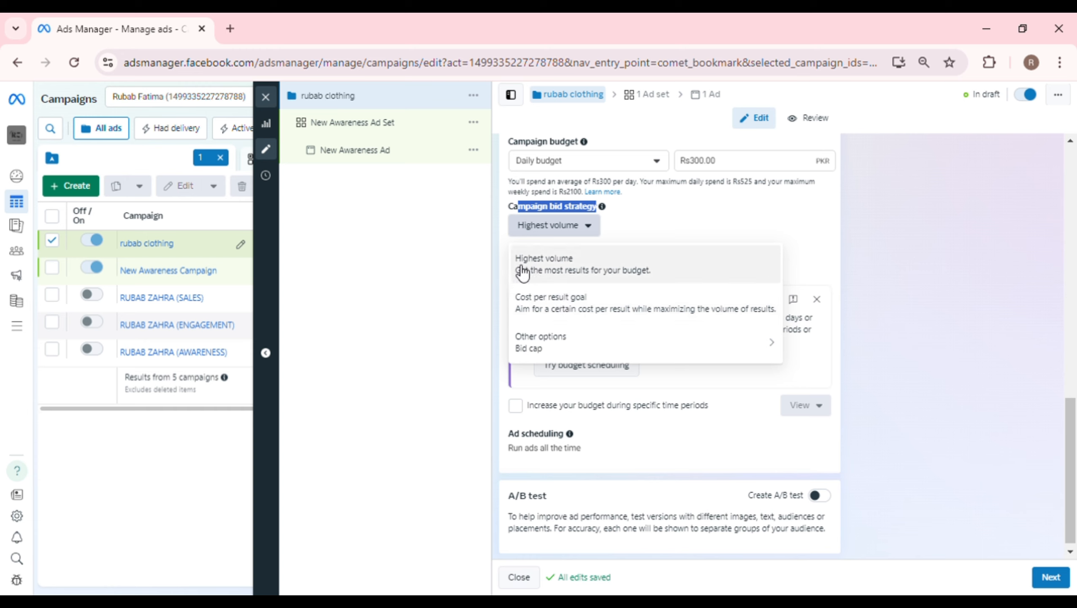
pyautogui.click(449, 309)
# - Try the A/B test option for the campaign and switch it off again
pyautogui.scroll(-1, 646, 510)
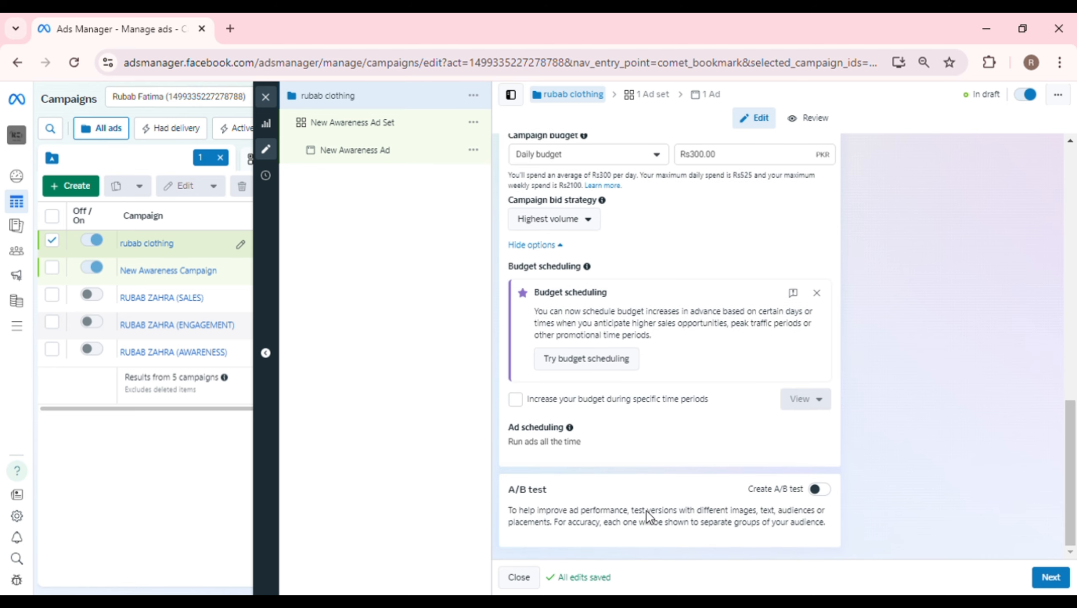
pyautogui.click(829, 493)
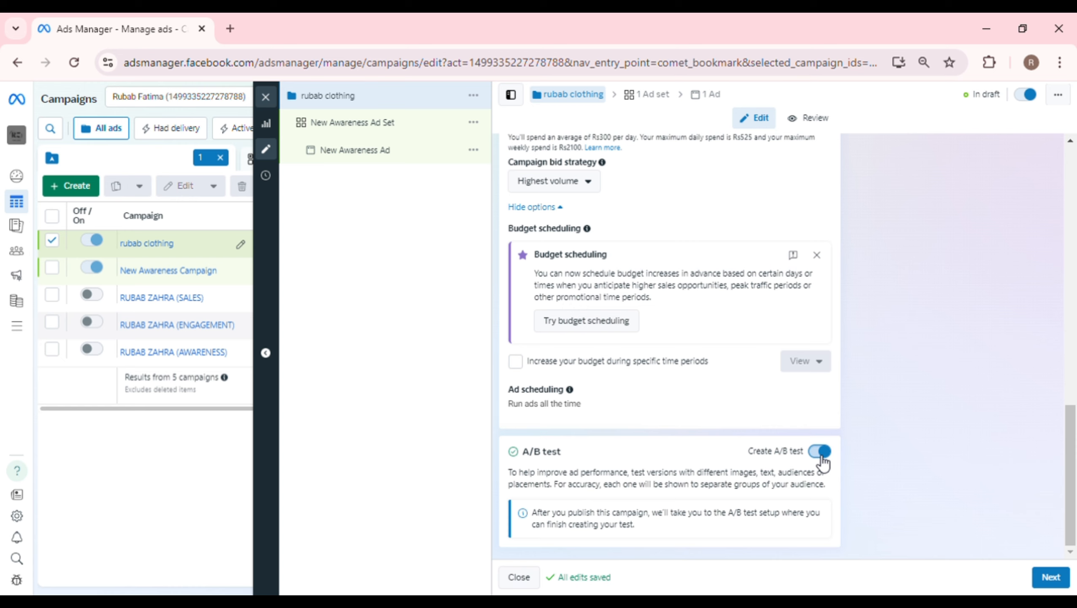
pyautogui.click(820, 457)
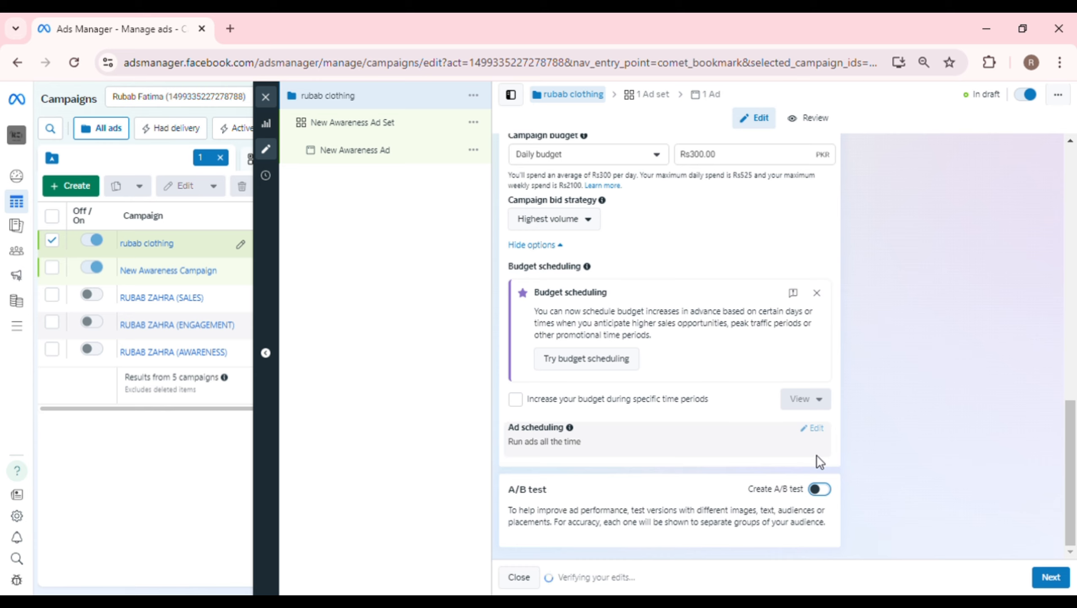
# - Proceed to the campaign's ad set and rename it as "rubab clothing"
pyautogui.scroll(3, 816, 454)
pyautogui.scroll(-3, 816, 454)
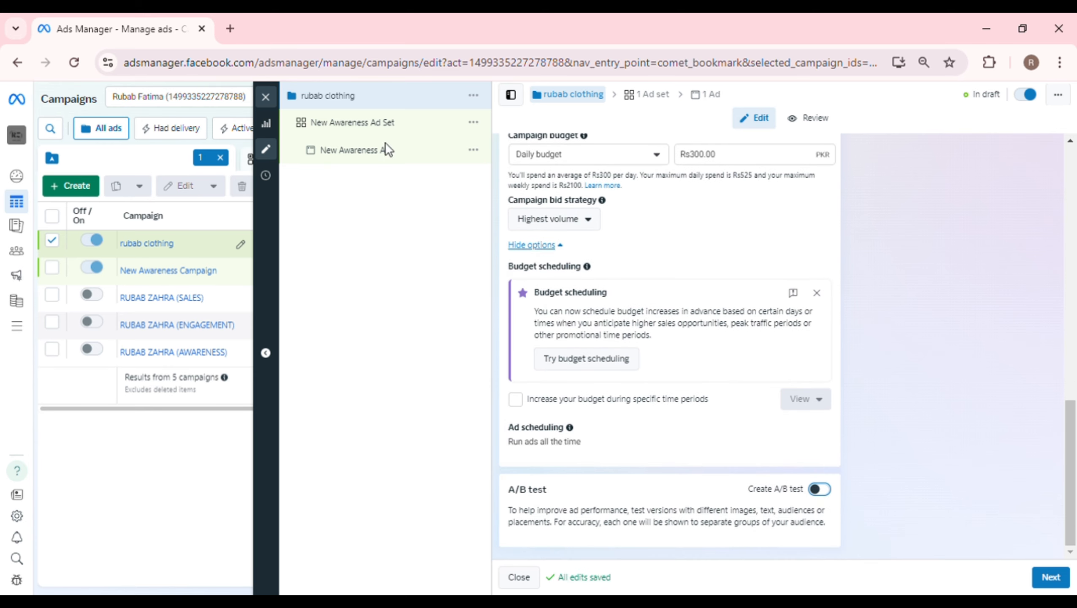
pyautogui.click(1056, 577)
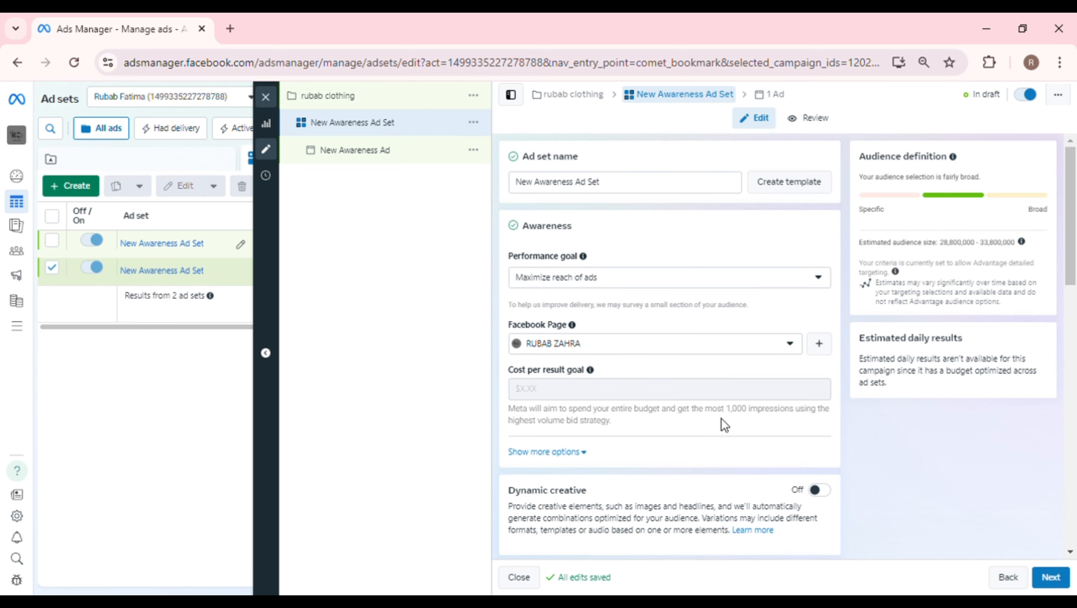
pyautogui.click(611, 194)
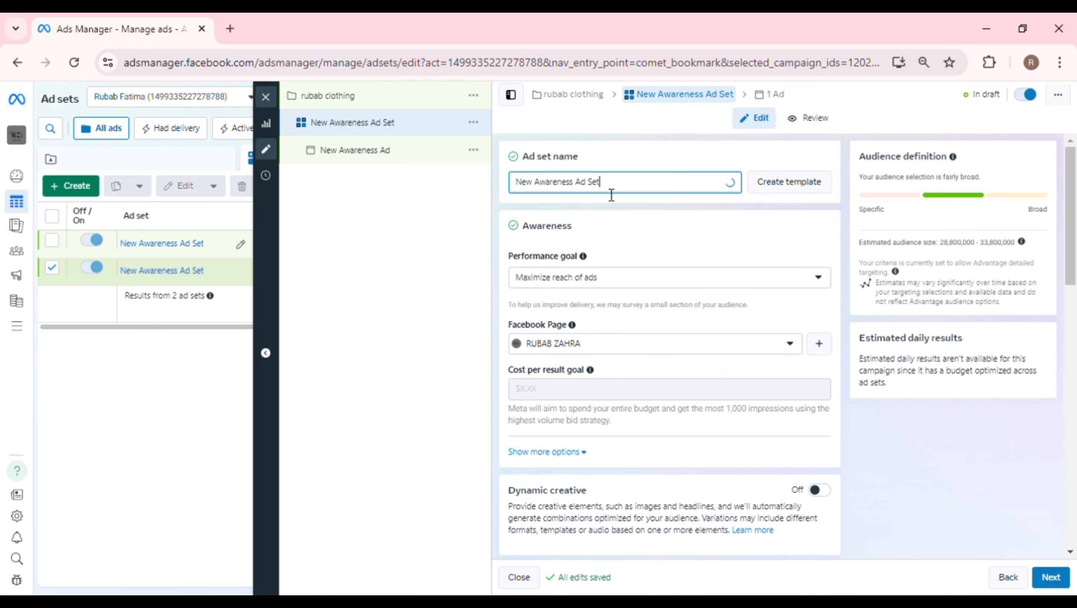
pyautogui.tripleClick(611, 194)
pyautogui.press('BackSpace')
pyautogui.write('rubab ')
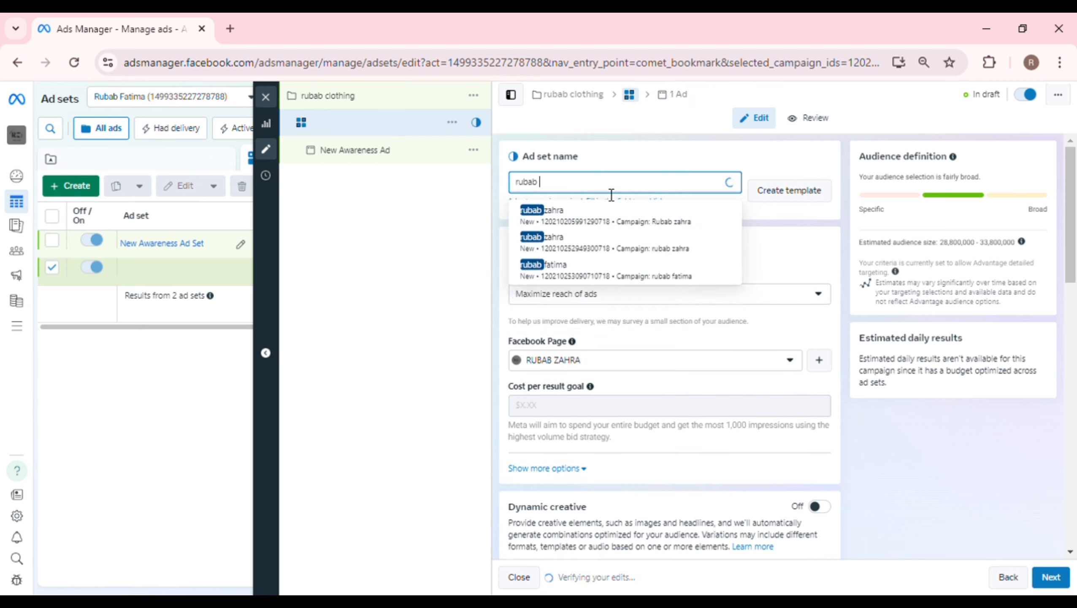
pyautogui.write('cloth')
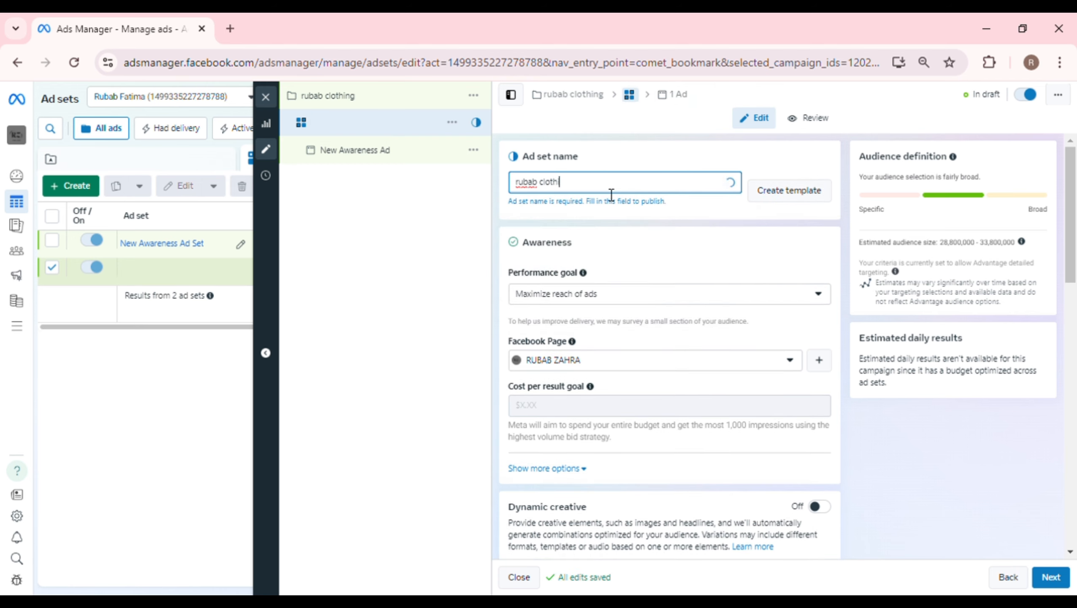
pyautogui.write('ing')
# - Review the ad set's available performance goals, including the video view goals, without choosing a different one
pyautogui.click(681, 282)
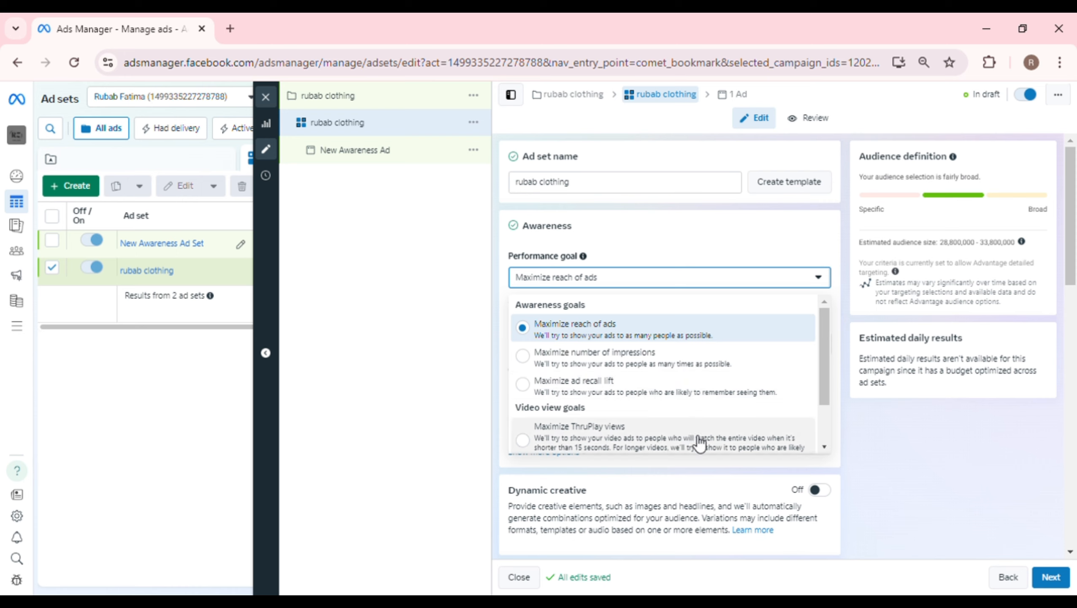
pyautogui.scroll(-2, 699, 443)
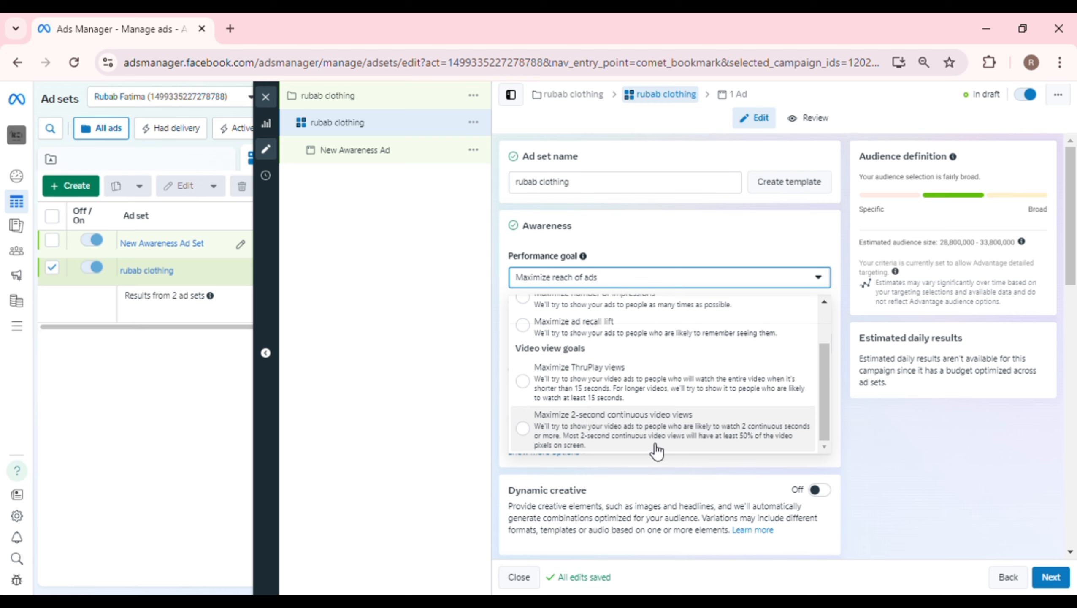
pyautogui.scroll(1, 660, 387)
pyautogui.scroll(-1, 661, 387)
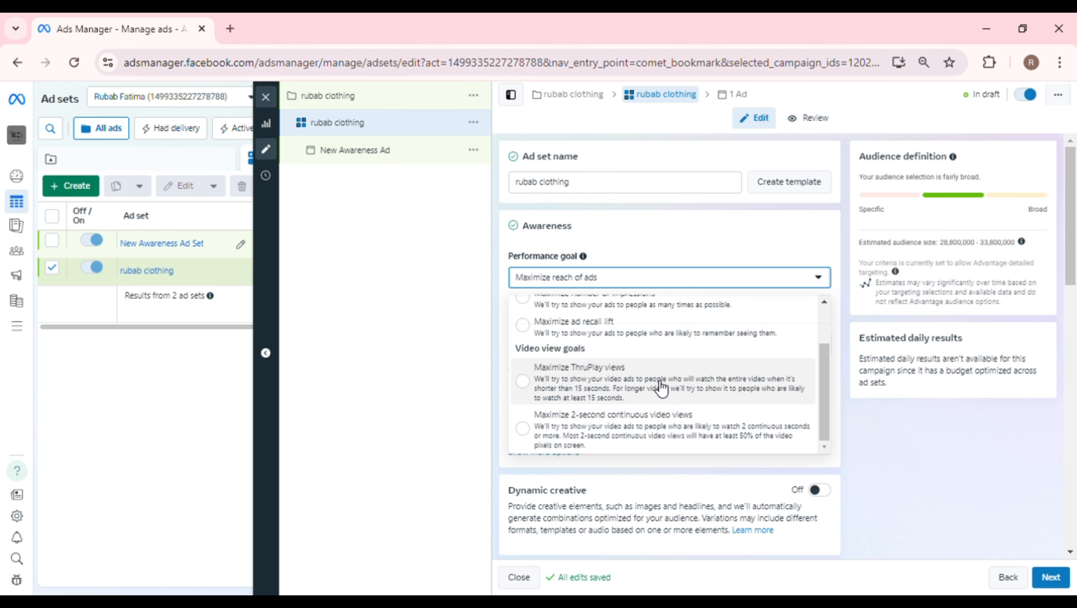
pyautogui.click(438, 376)
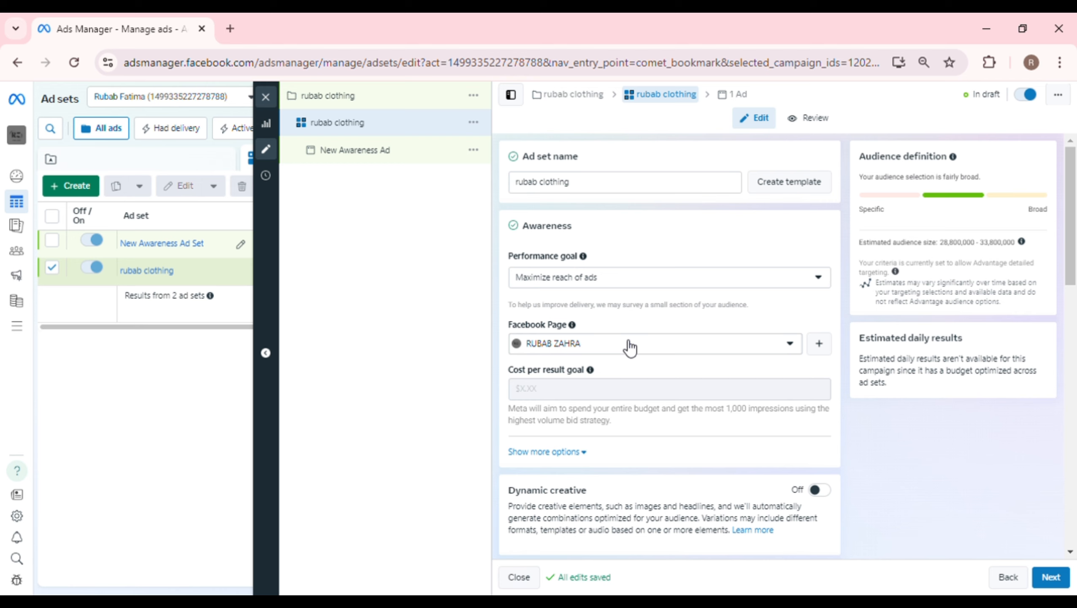
# - Enable an end date in the ad set's schedule
pyautogui.scroll(-1, 630, 348)
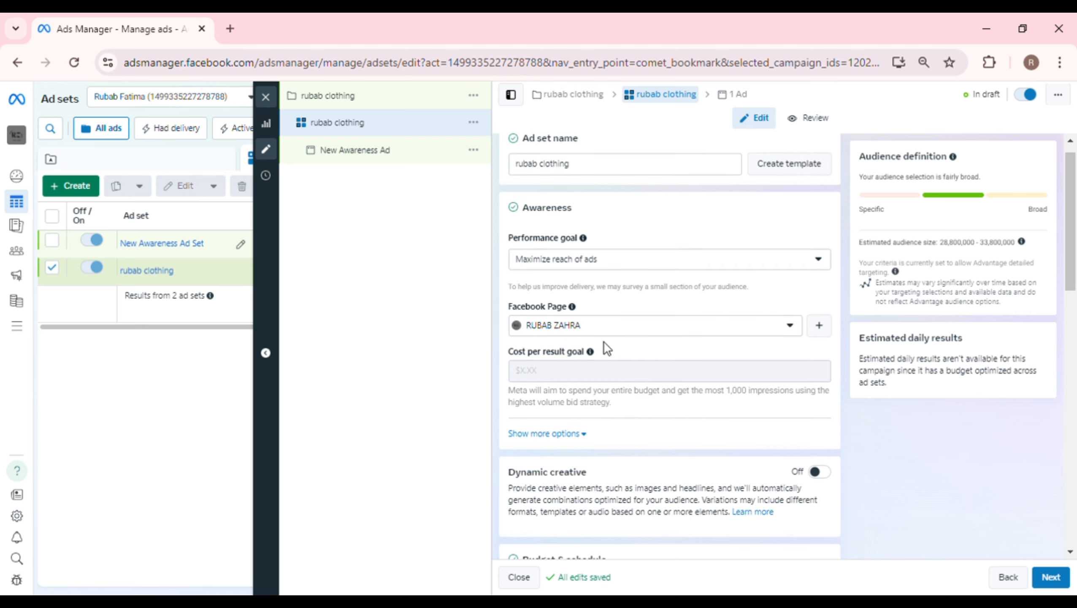
pyautogui.moveTo(557, 370)
pyautogui.scroll(-5, 614, 410)
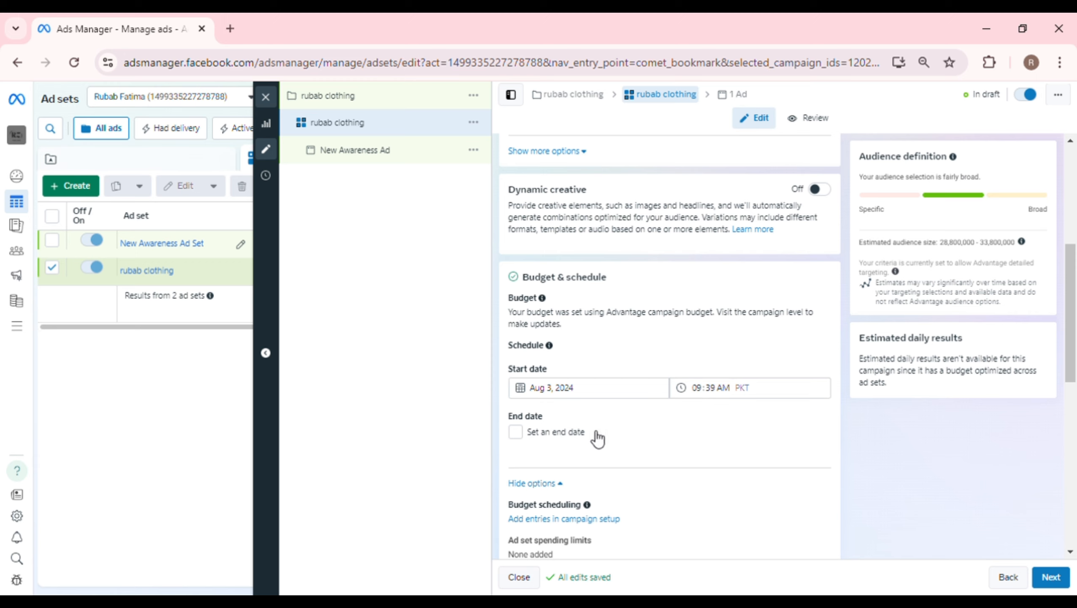
pyautogui.click(526, 431)
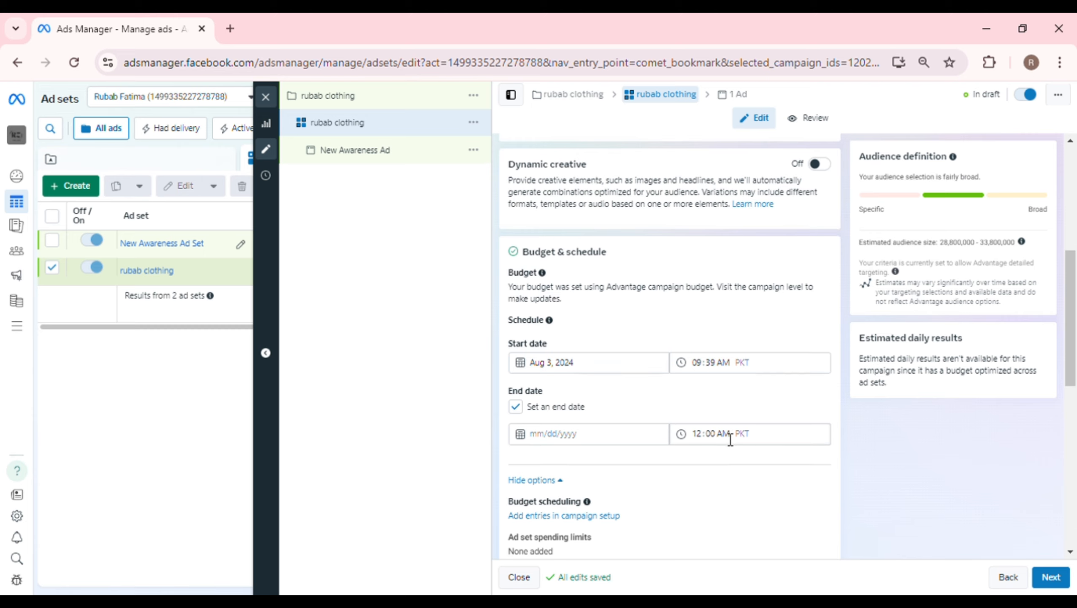
# - Edit the audience locations and include the city of Faisalabad, Punjab, Pakistan
pyautogui.scroll(-5, 730, 439)
pyautogui.scroll(-3, 730, 440)
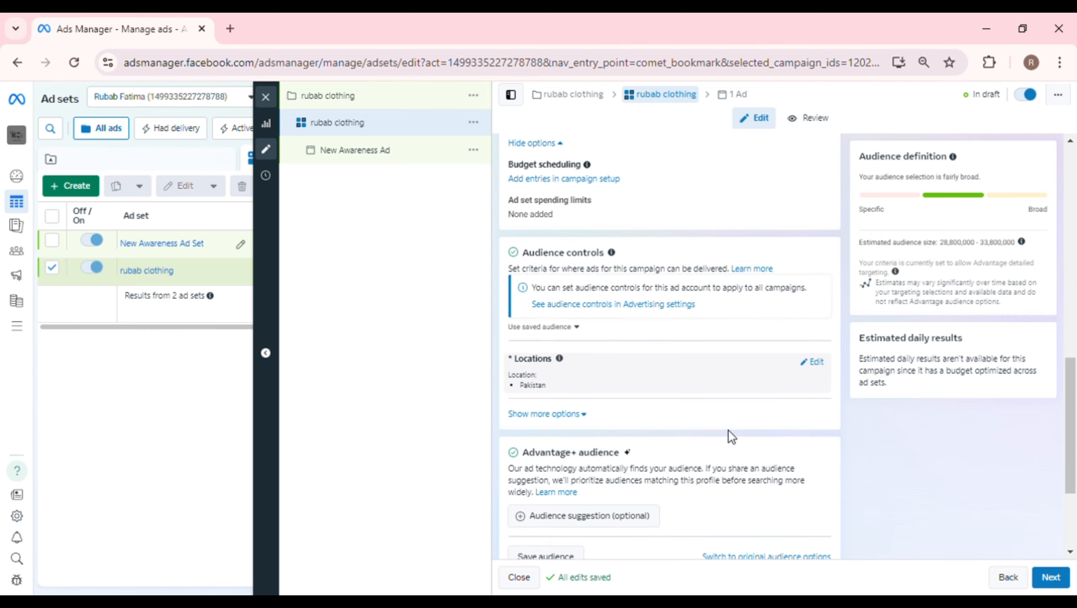
pyautogui.click(815, 361)
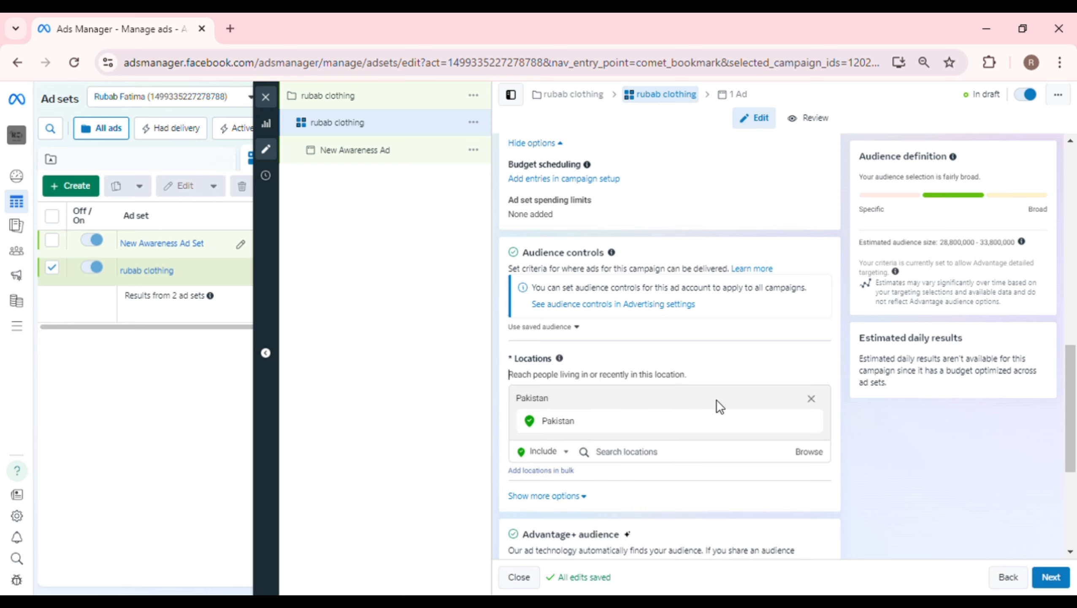
pyautogui.click(653, 458)
pyautogui.write('f')
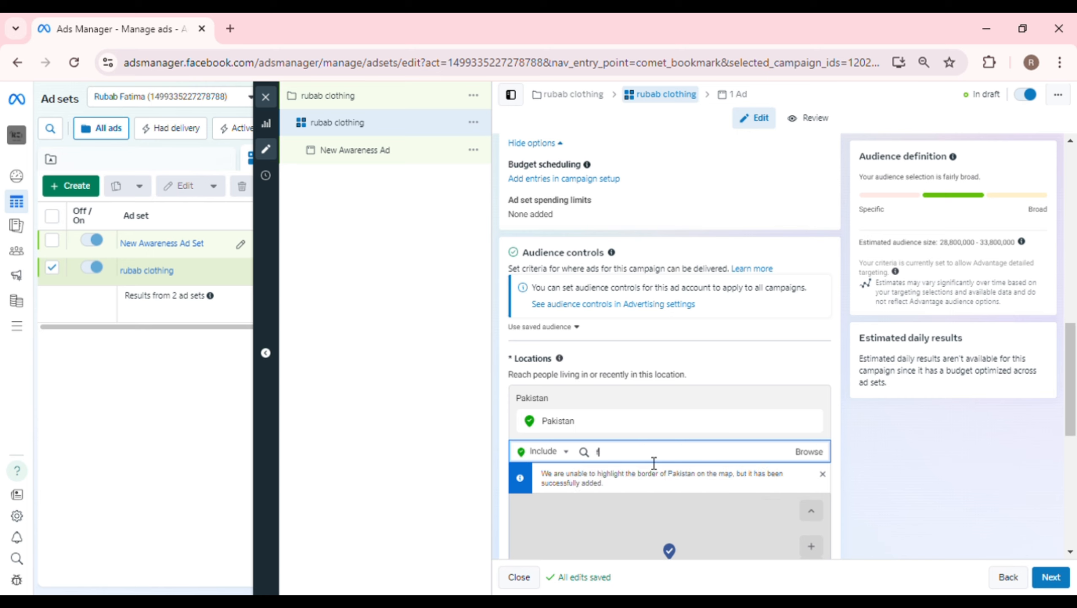
pyautogui.write('aisal')
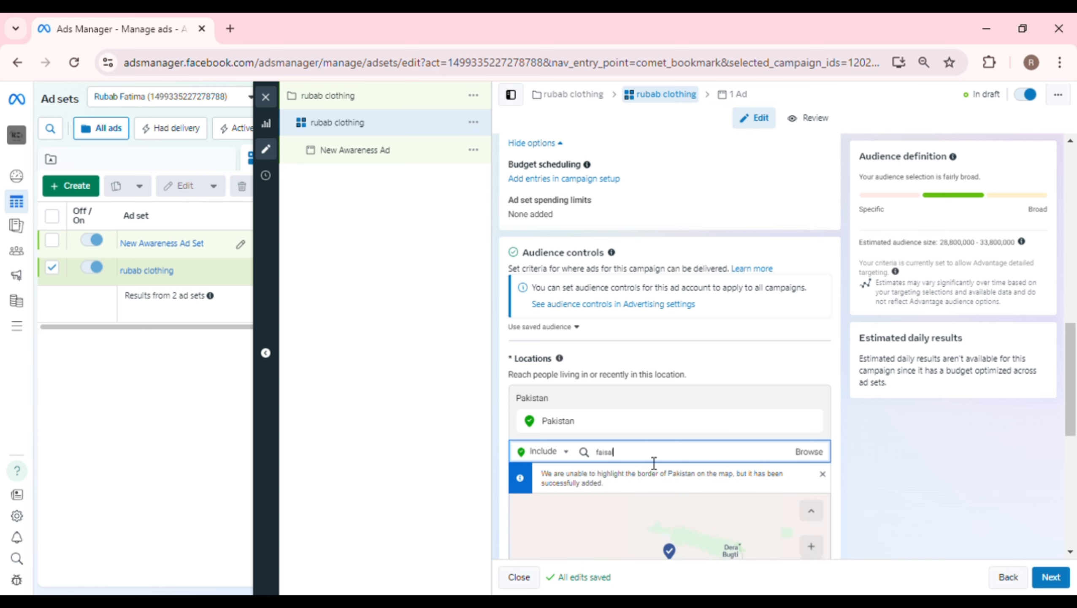
pyautogui.write('abad')
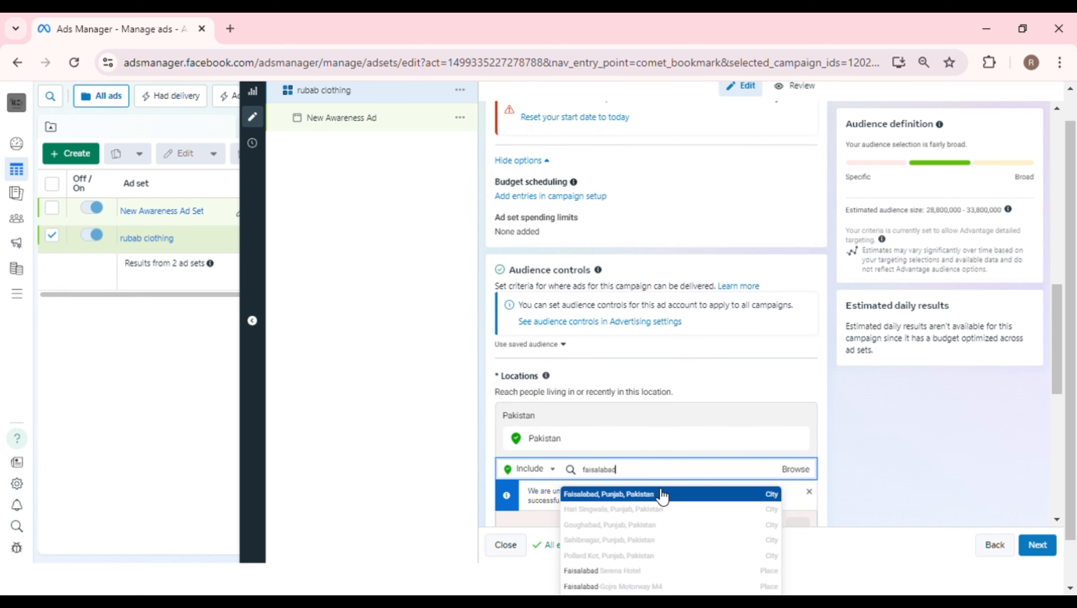
pyautogui.click(662, 495)
# - Switch the ad set from Advantage+ audience to the original audience options
pyautogui.scroll(-8, 657, 489)
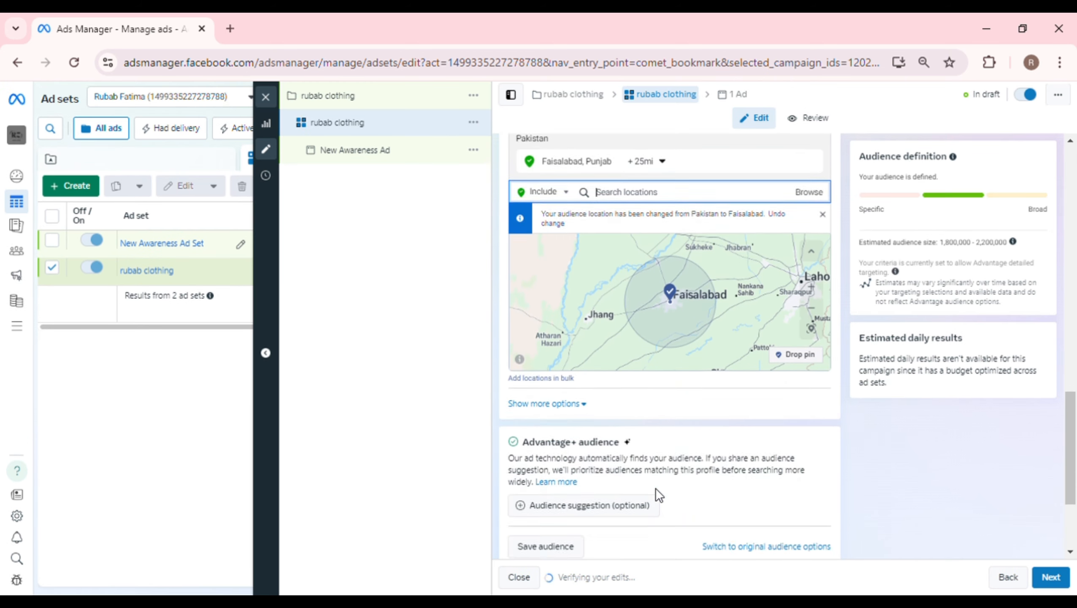
pyautogui.scroll(-1, 657, 492)
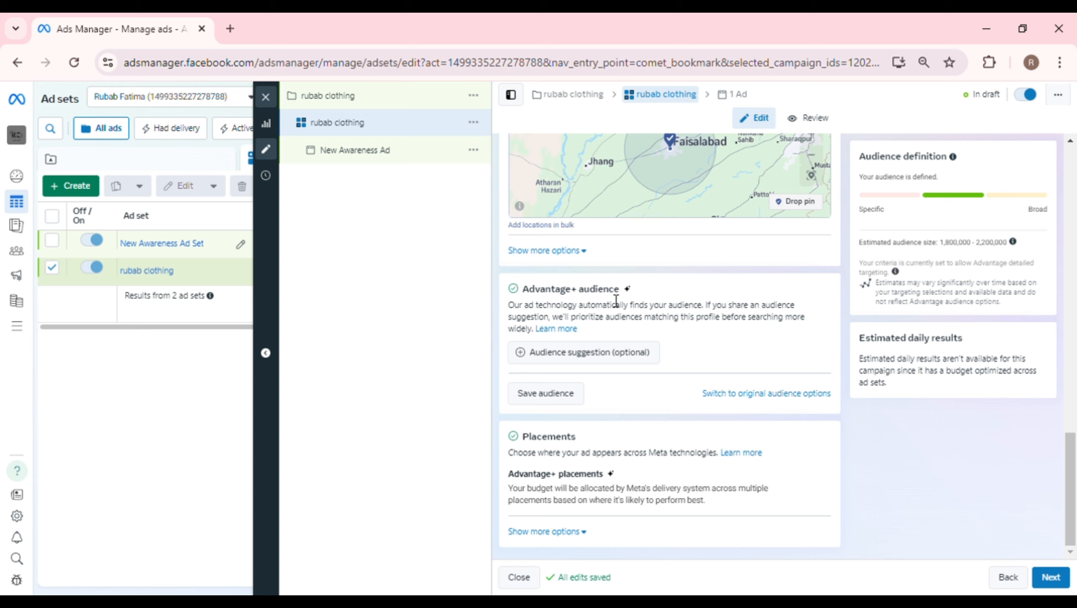
pyautogui.click(719, 395)
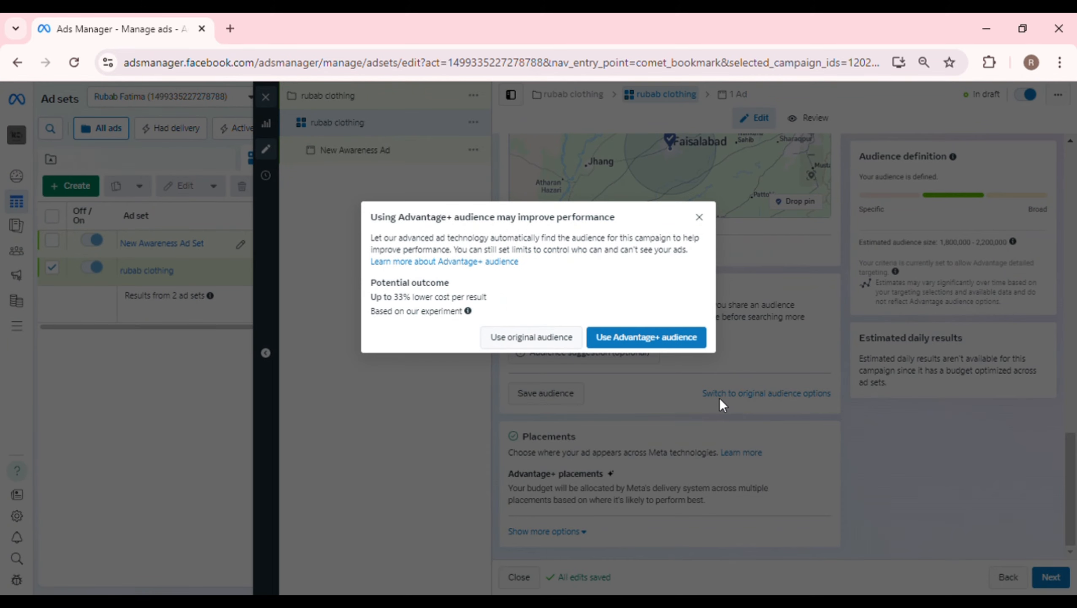
pyautogui.click(558, 338)
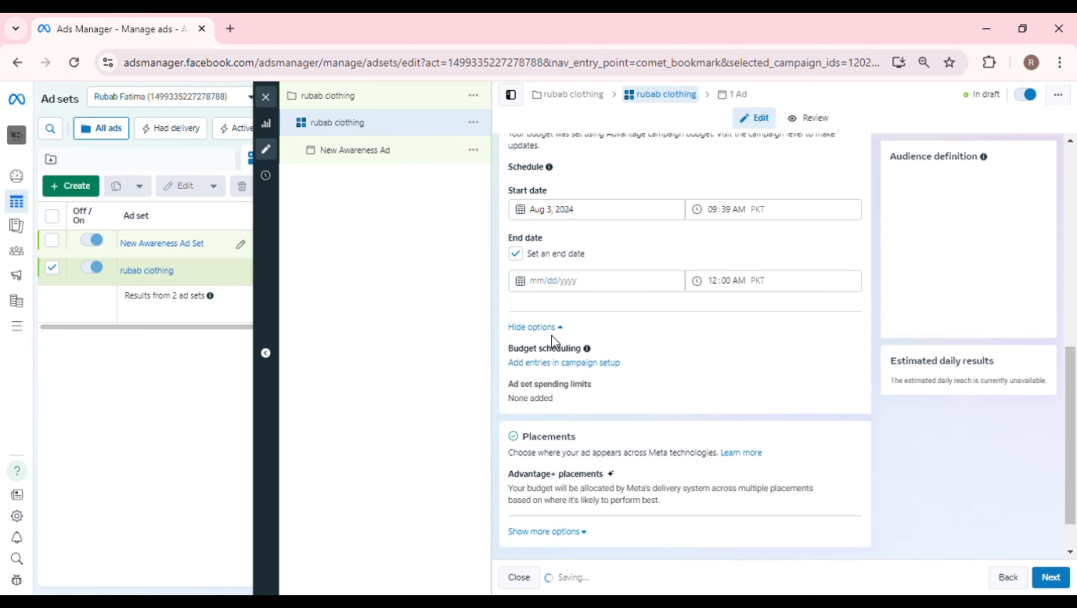
# - Set the audience's maximum age to 45 and its gender to Women
pyautogui.scroll(-8, 610, 413)
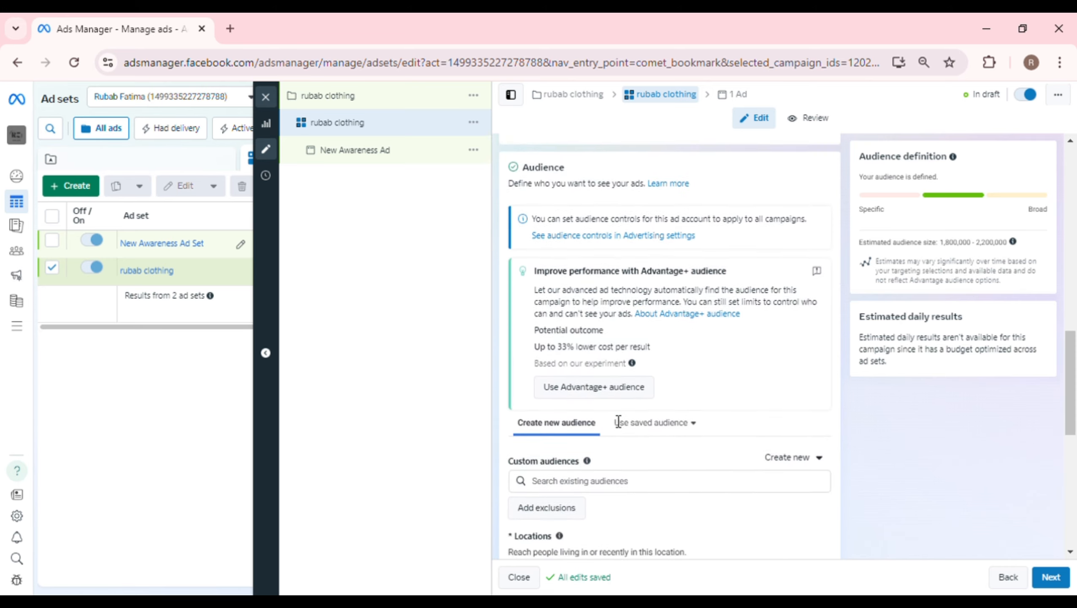
pyautogui.scroll(-6, 617, 421)
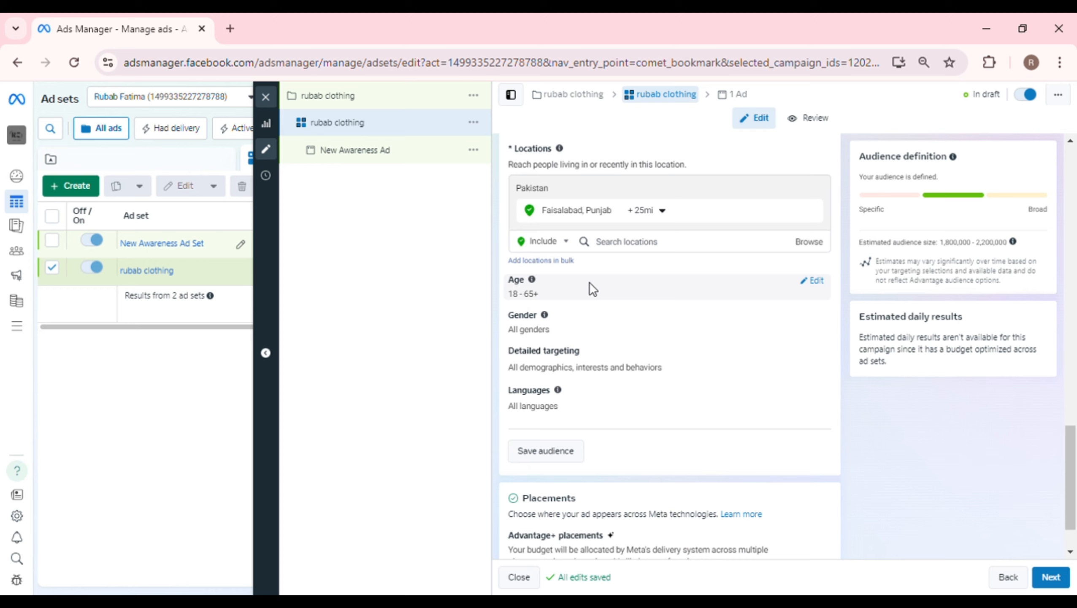
pyautogui.click(821, 284)
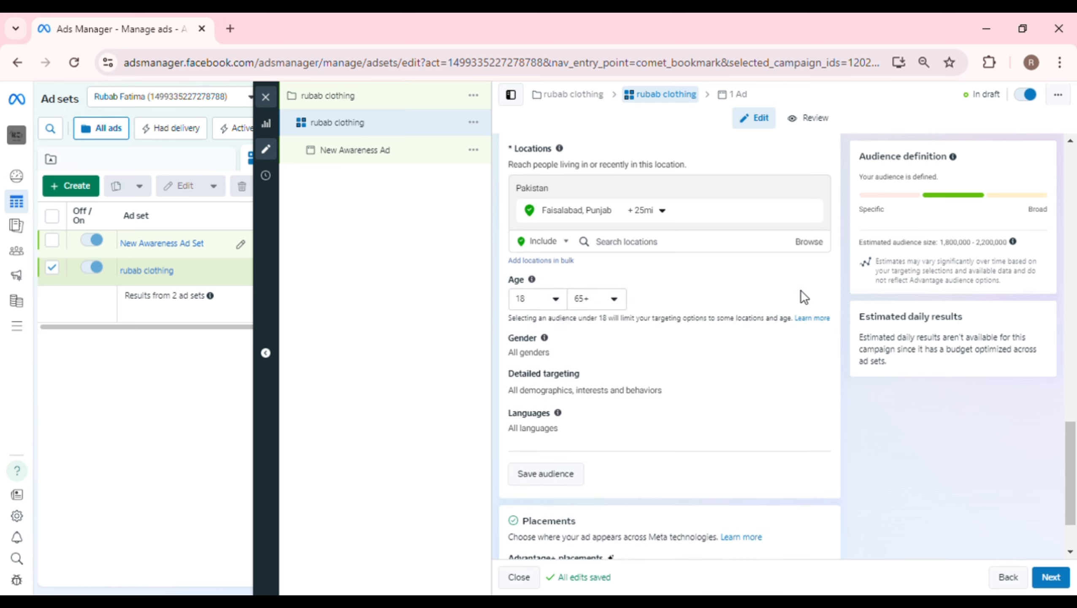
pyautogui.click(616, 302)
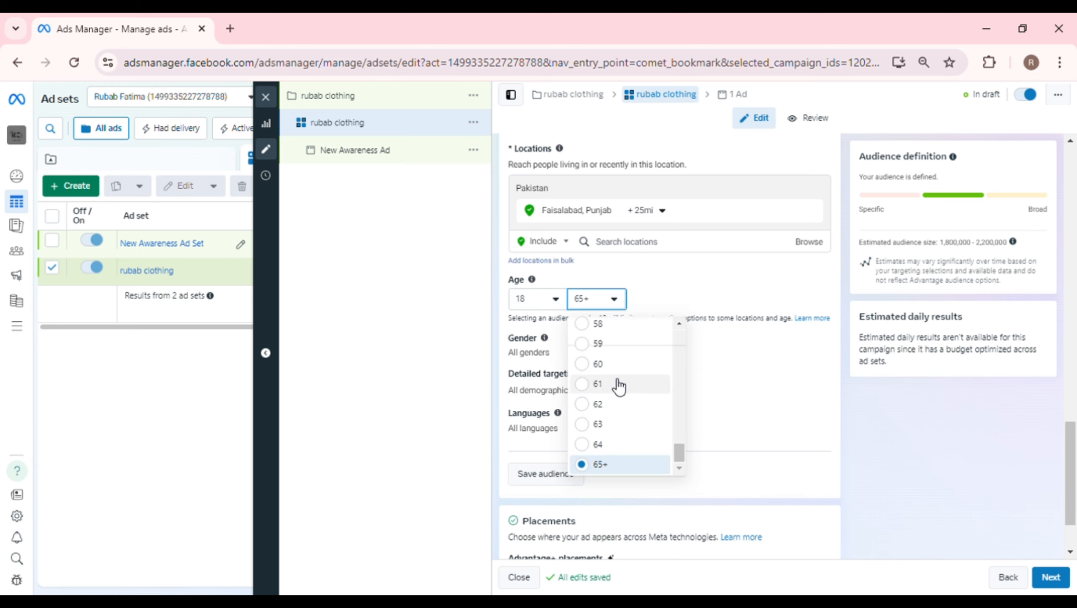
pyautogui.scroll(6, 619, 386)
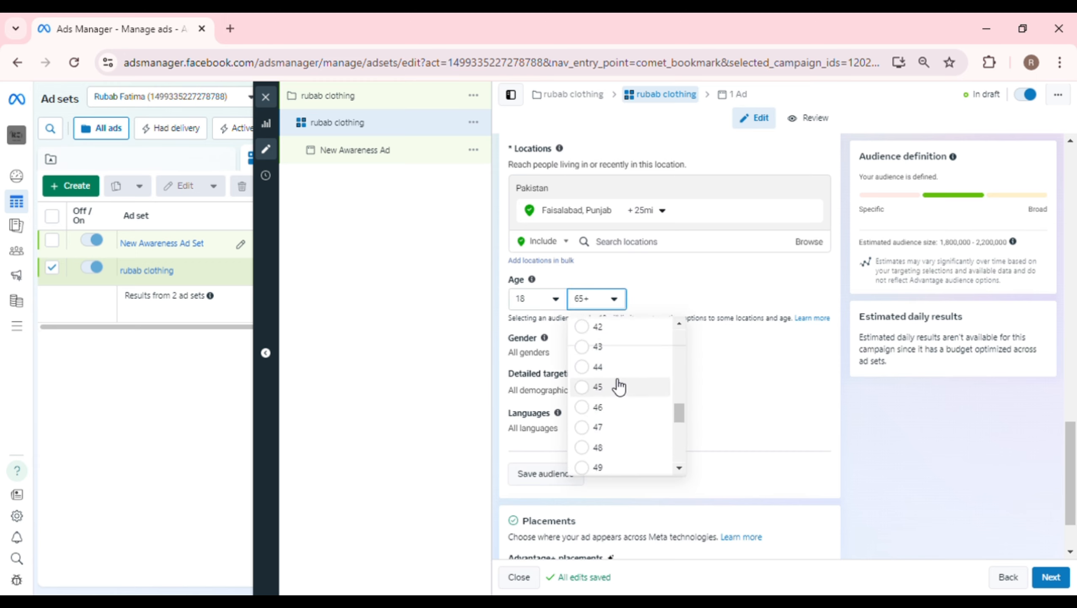
pyautogui.click(583, 386)
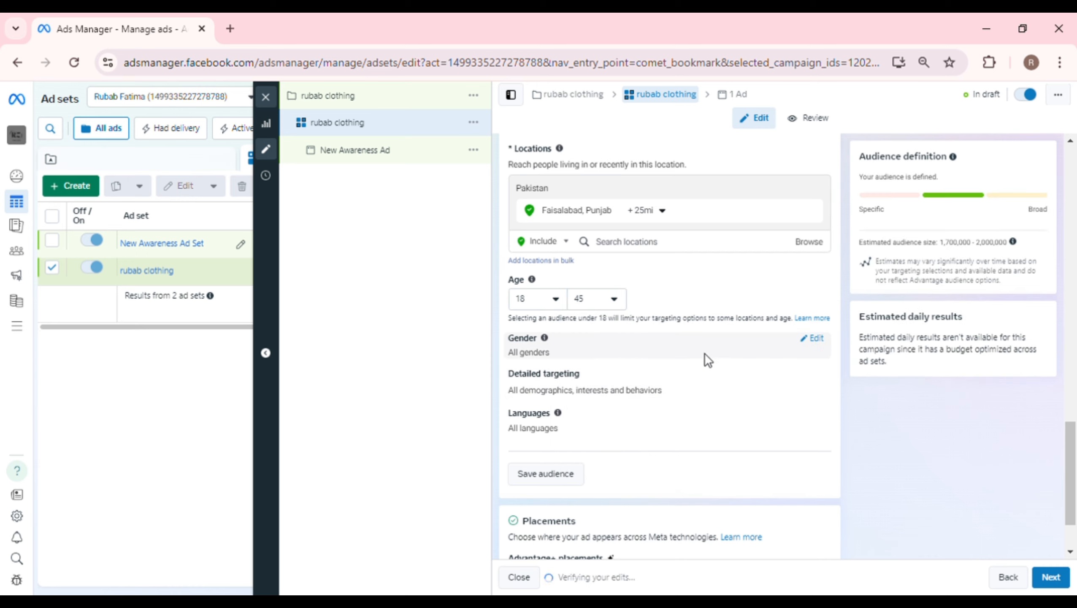
pyautogui.click(813, 340)
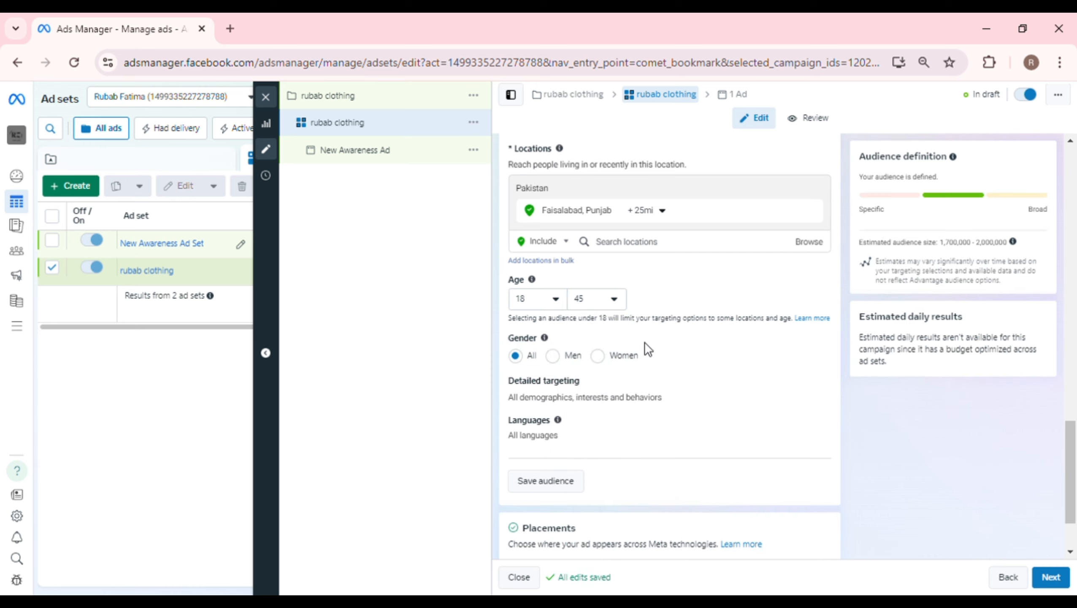
pyautogui.click(598, 356)
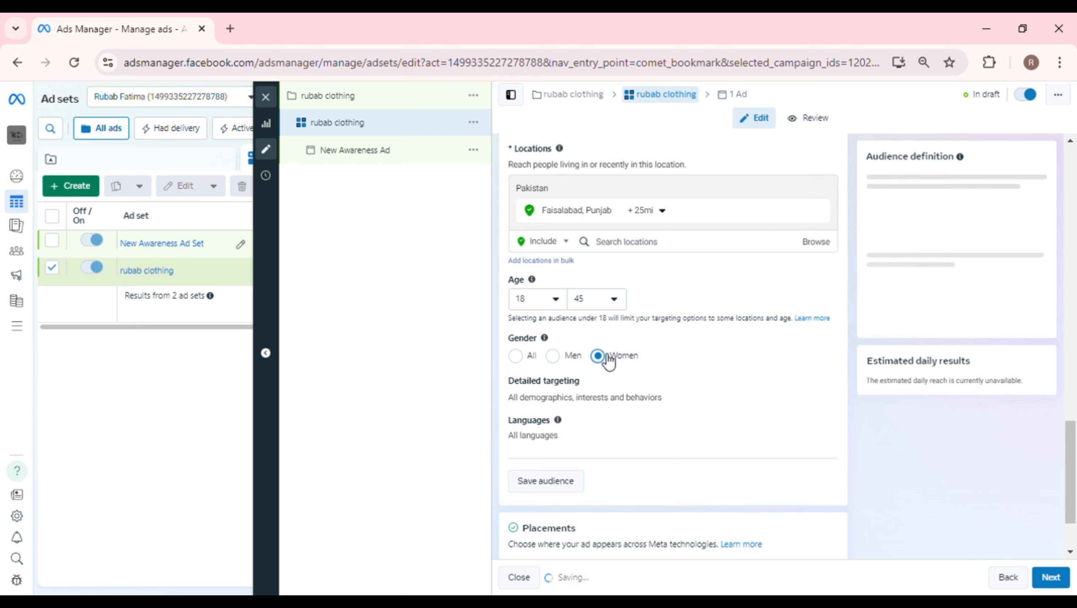
# - Search detailed targeting for "clothing" and add the interest Clothing (apparel)
pyautogui.click(825, 385)
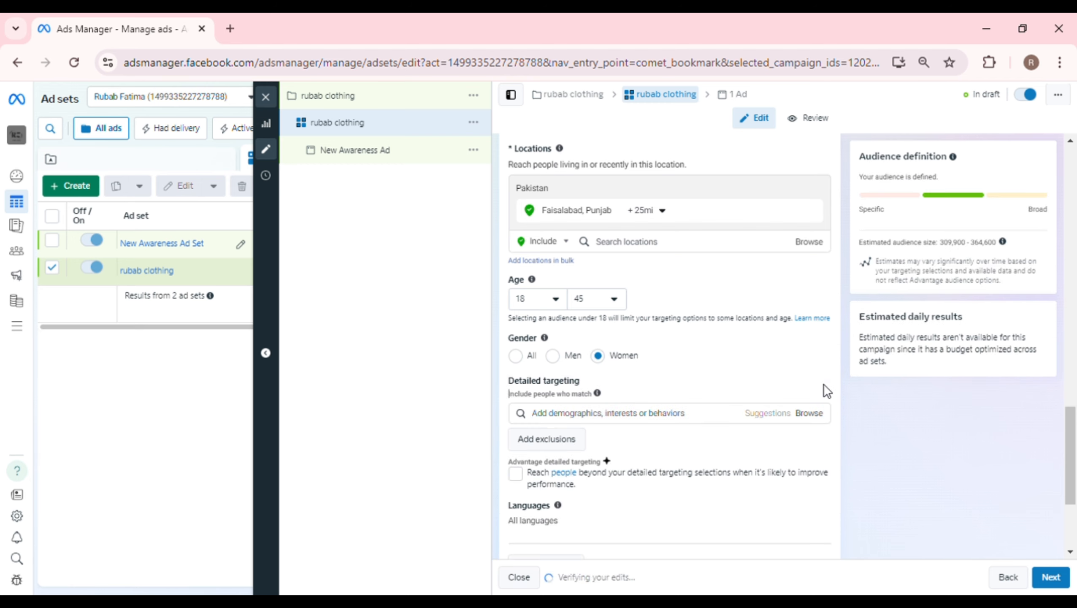
pyautogui.click(701, 414)
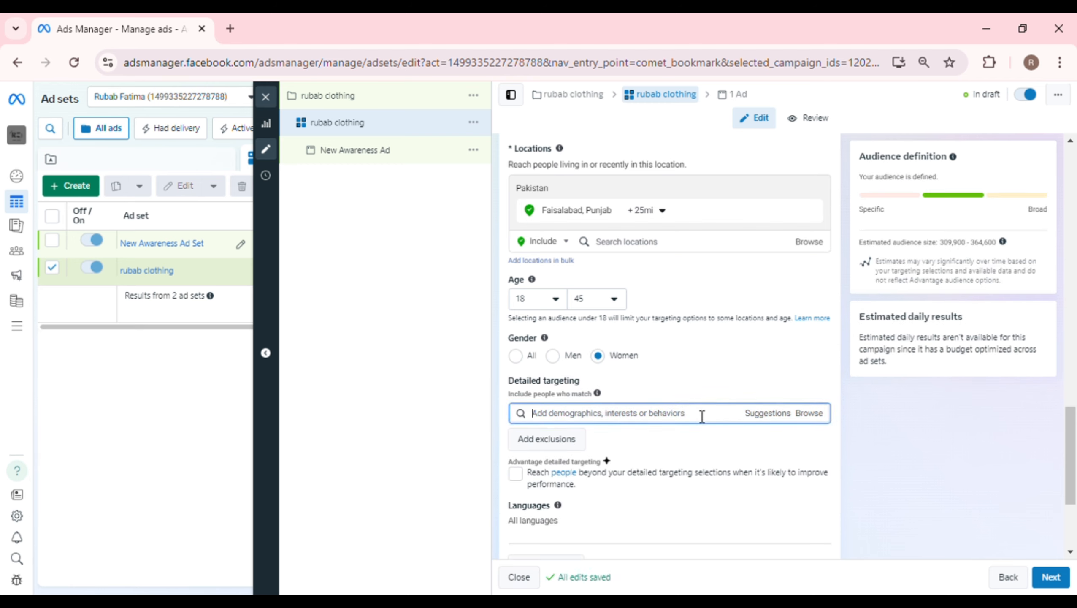
pyautogui.write('d')
pyautogui.write('loth')
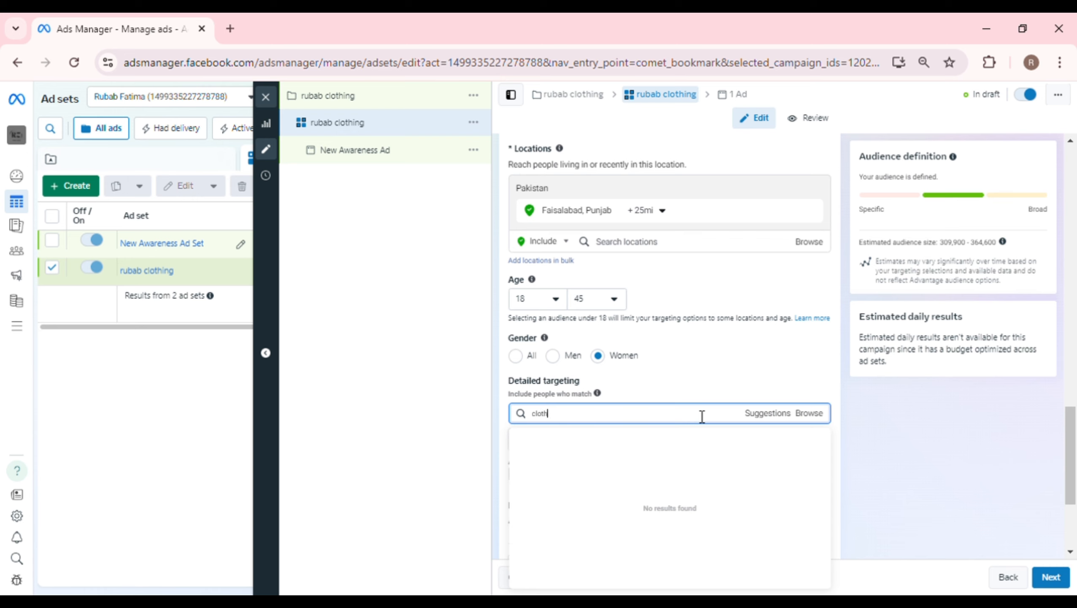
pyautogui.write('ing')
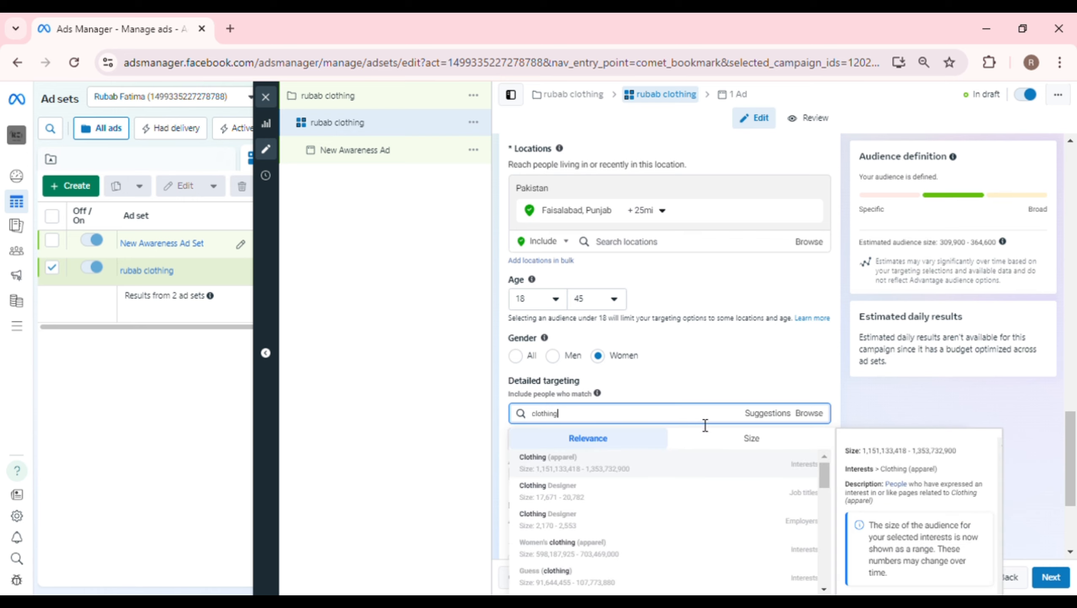
pyautogui.click(729, 477)
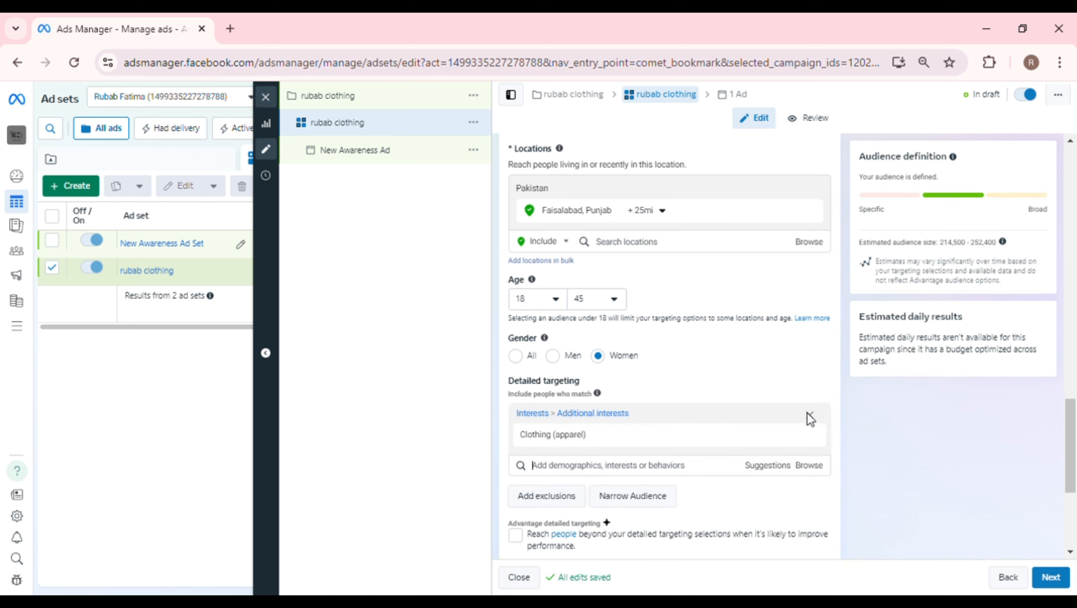
# - Search detailed targeting for "clothing" again and look through the suggested demographics and interests
pyautogui.moveTo(802, 442)
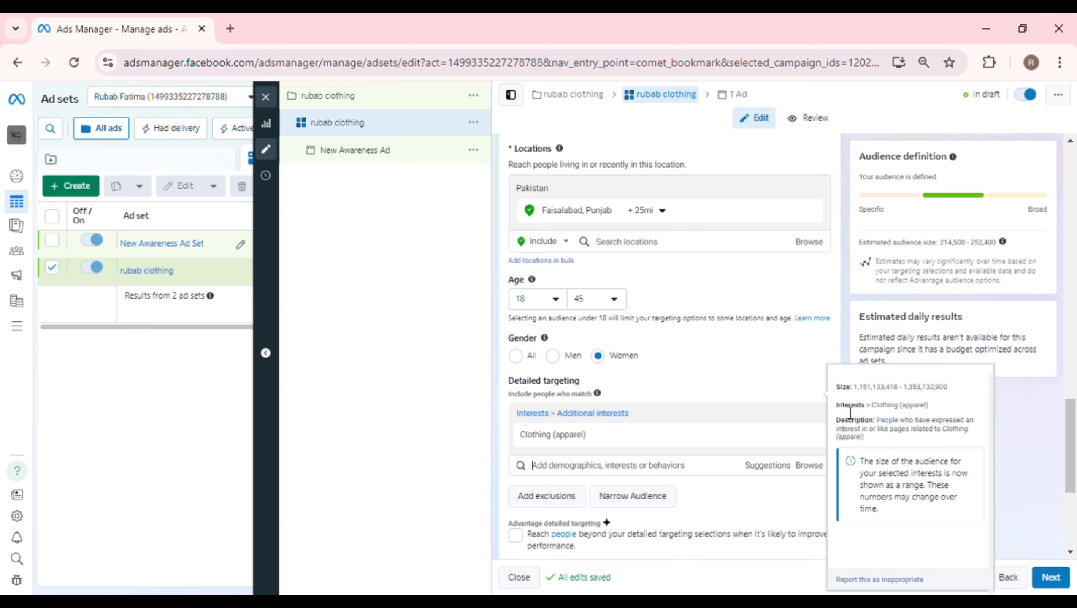
pyautogui.click(725, 471)
pyautogui.write('d')
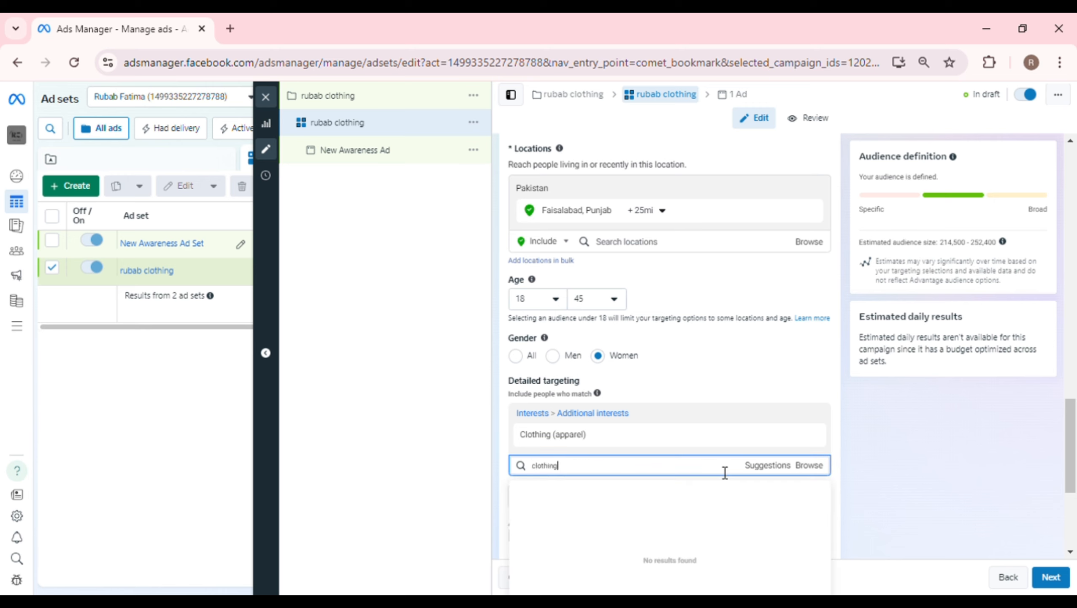
pyautogui.scroll(-2, 757, 552)
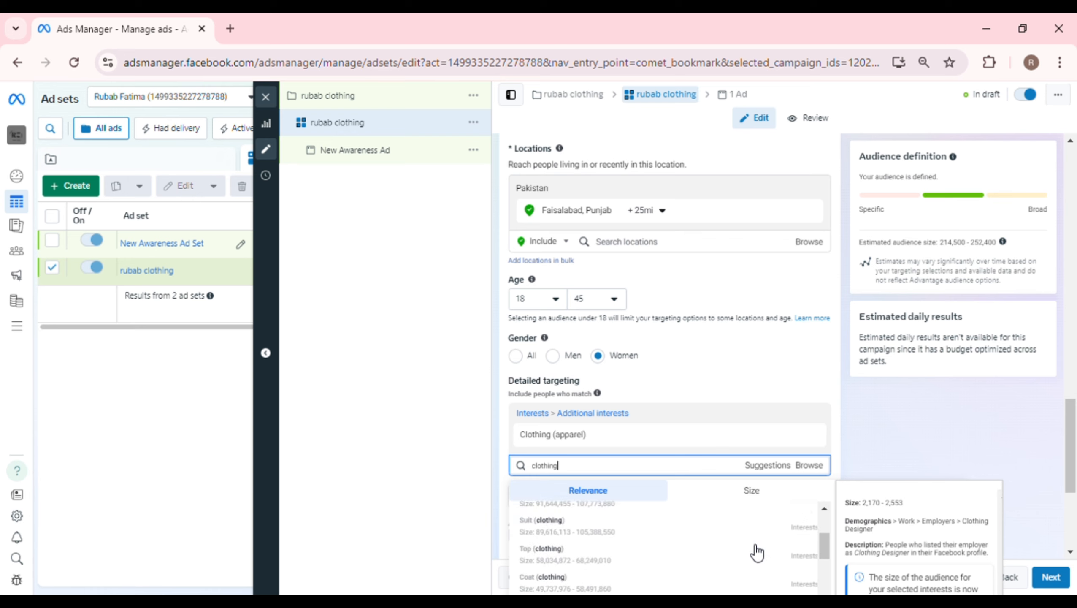
pyautogui.scroll(-2, 756, 552)
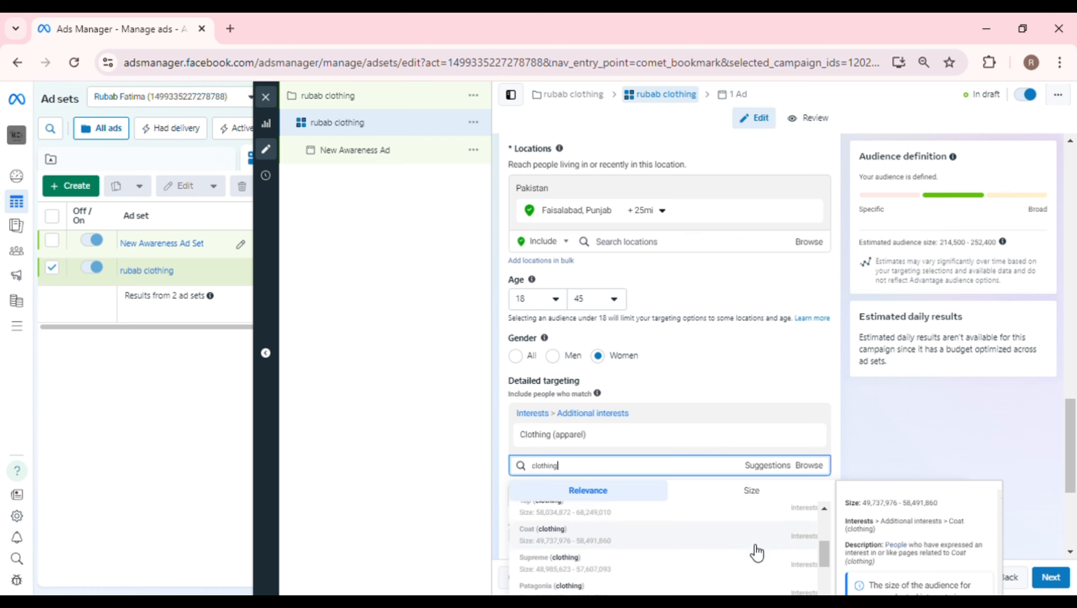
pyautogui.scroll(-4, 756, 552)
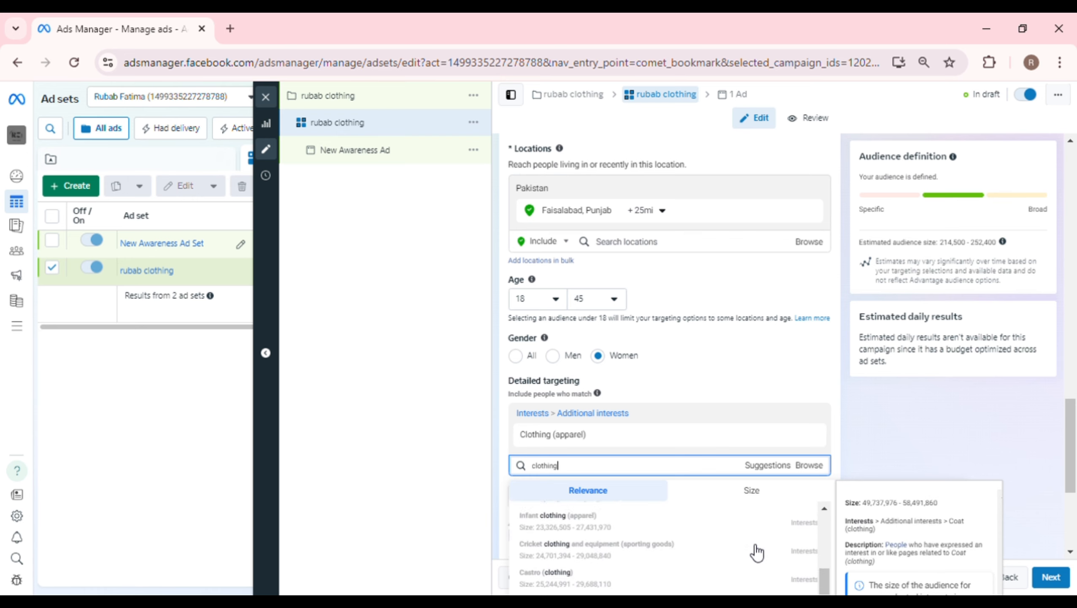
pyautogui.scroll(8, 755, 551)
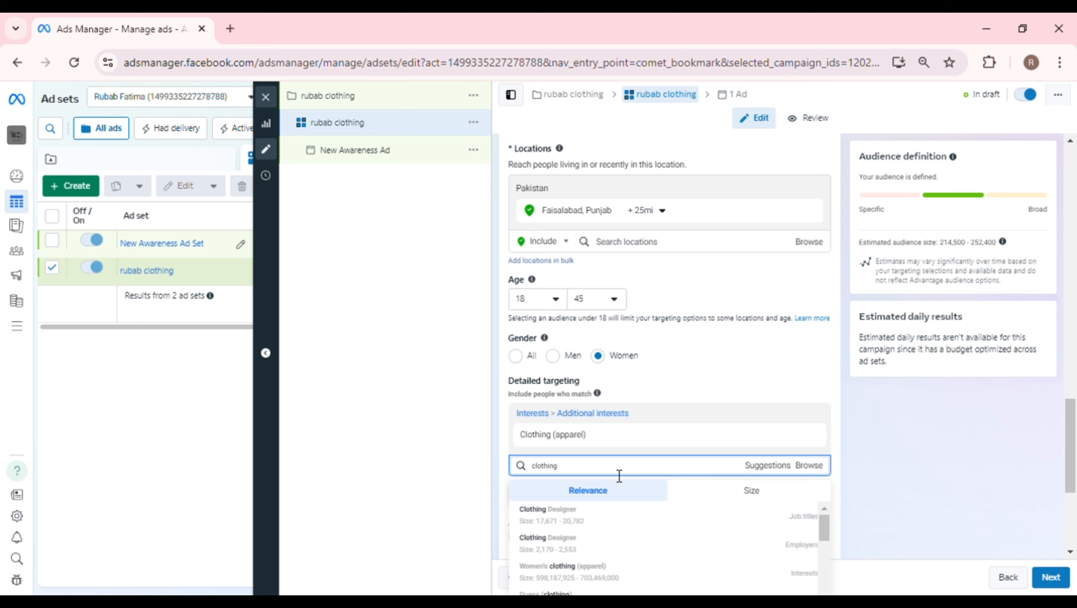
# - Search detailed targeting for "casual wear" instead
pyautogui.hotkey('ctrl', 'a')
pyautogui.press('BackSpace')
pyautogui.write('ca')
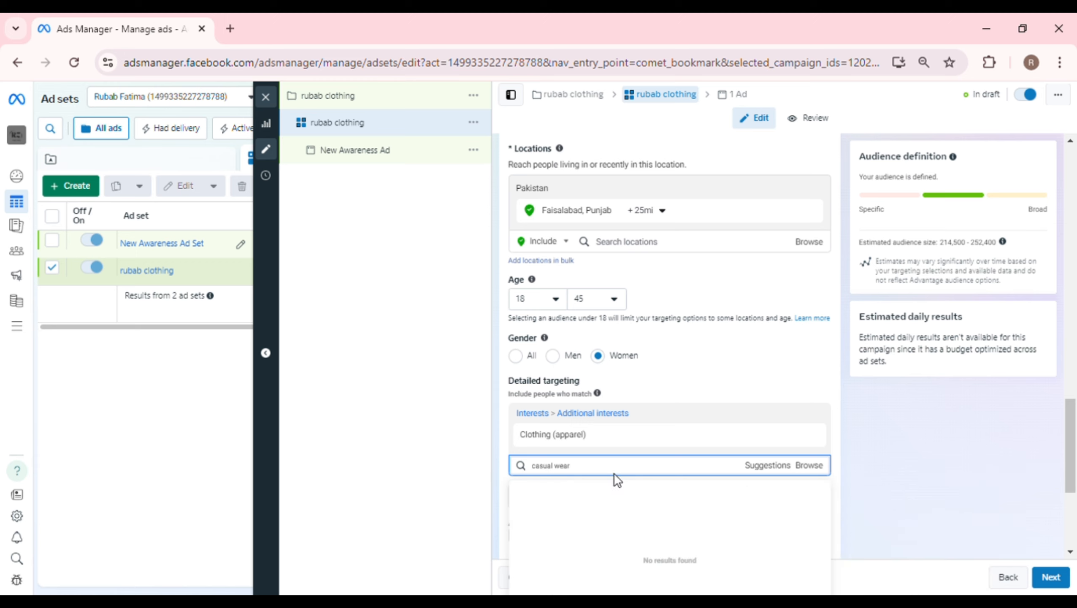
# - Search detailed targeting for "formal" and add the interest Formal wear (apparel)
pyautogui.press('BackSpace')
pyautogui.press('BackSpace')
pyautogui.press('BackSpace')
pyautogui.press('BackSpace')
pyautogui.press('BackSpace')
pyautogui.press('BackSpace')
pyautogui.press('BackSpace')
pyautogui.press('BackSpace')
pyautogui.press('BackSpace')
pyautogui.press('BackSpace')
pyautogui.press('BackSpace')
pyautogui.write('formal')
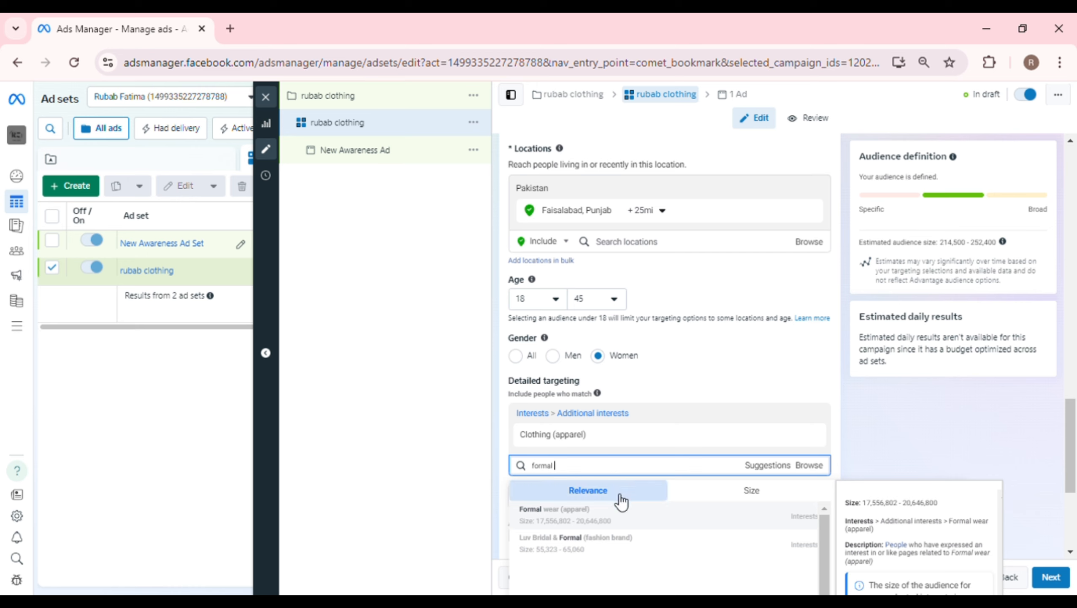
pyautogui.click(621, 527)
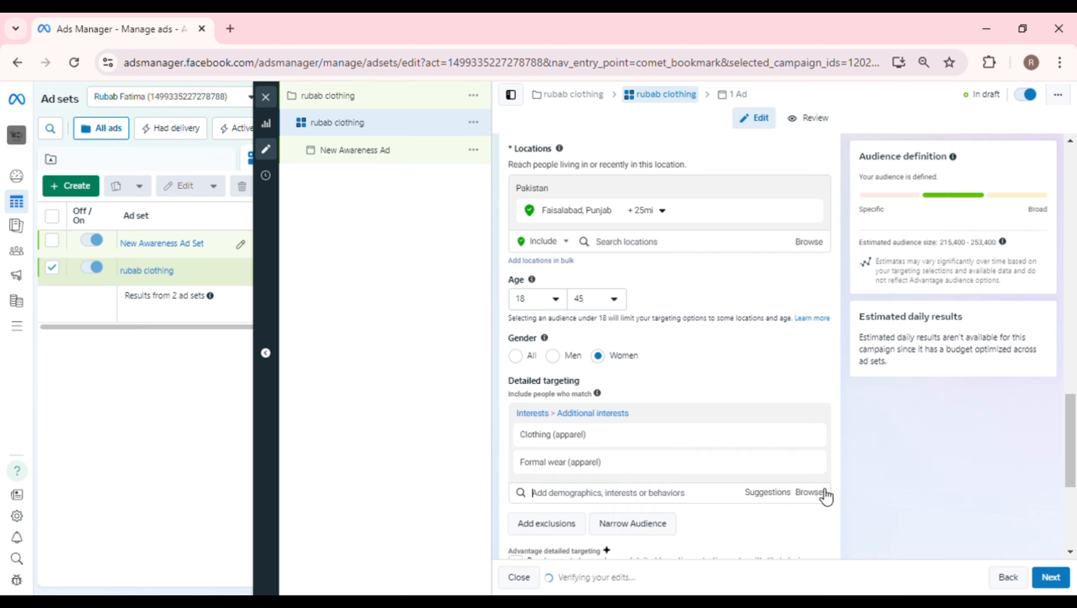
# - Browse the Demographics targeting categories and look at the Fields of study search under Education
pyautogui.click(810, 493)
pyautogui.scroll(-1, 814, 496)
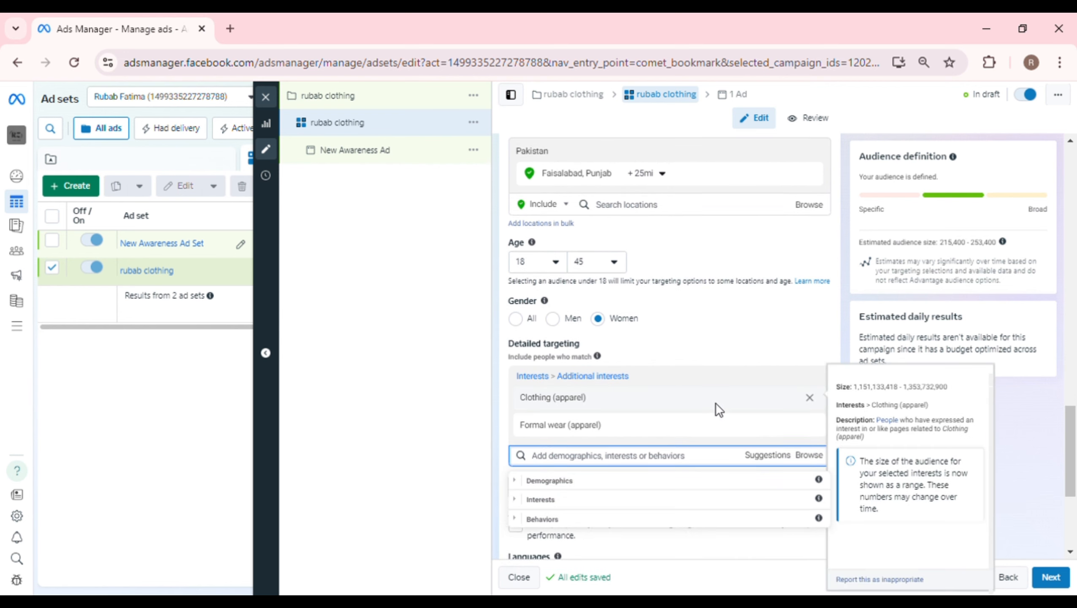
pyautogui.moveTo(719, 436)
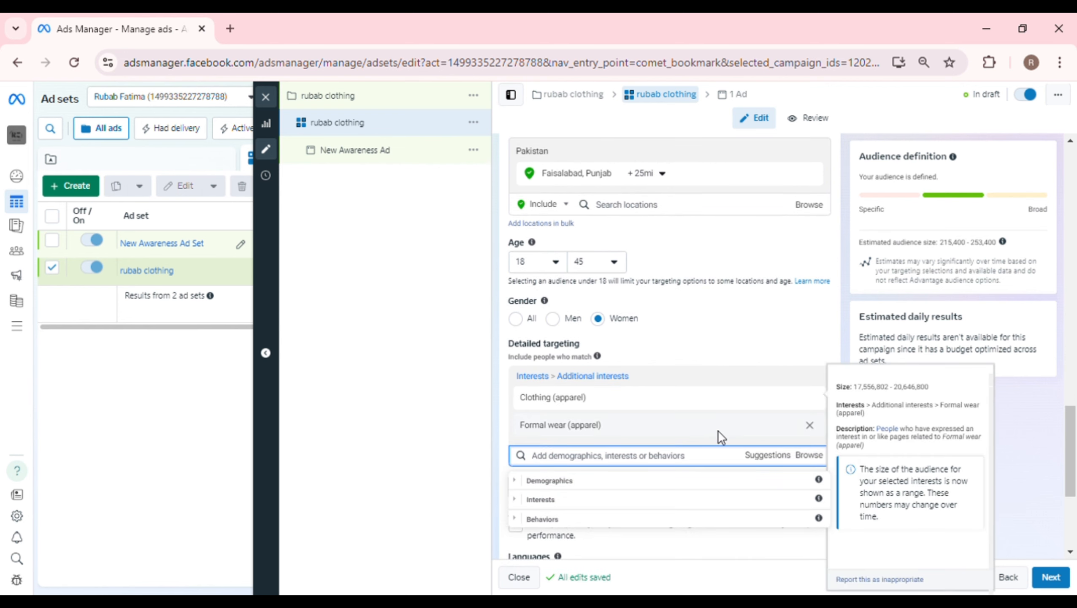
pyautogui.click(718, 483)
pyautogui.scroll(-1, 708, 511)
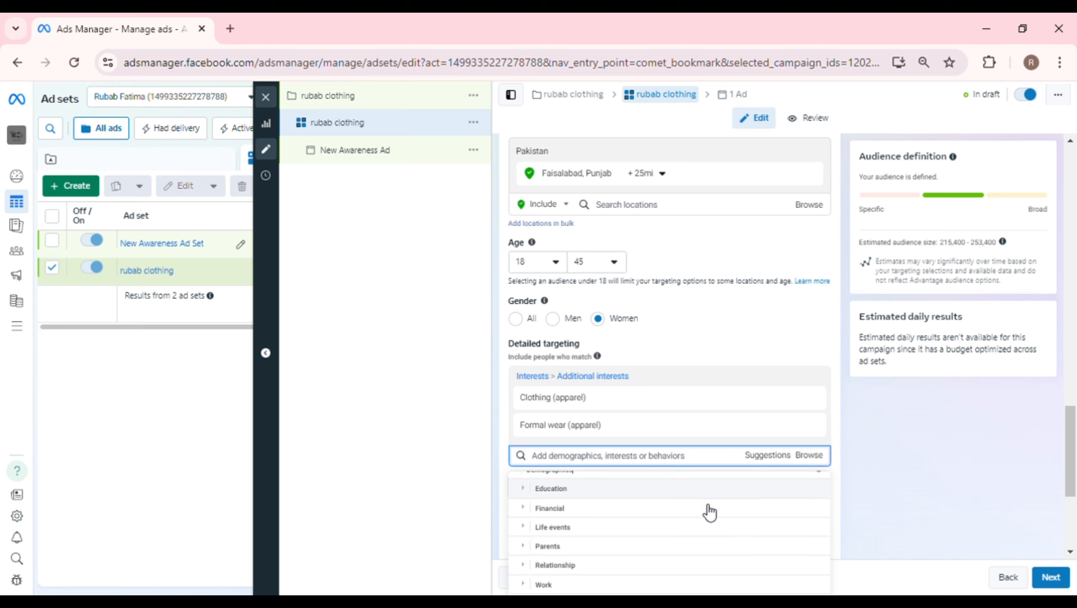
pyautogui.click(701, 494)
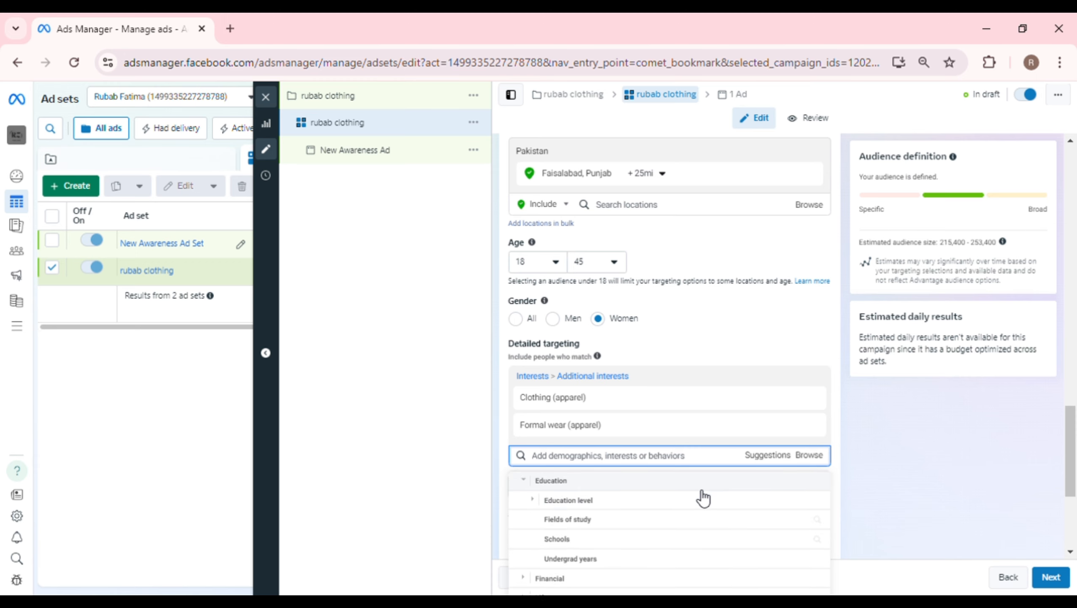
pyautogui.click(691, 523)
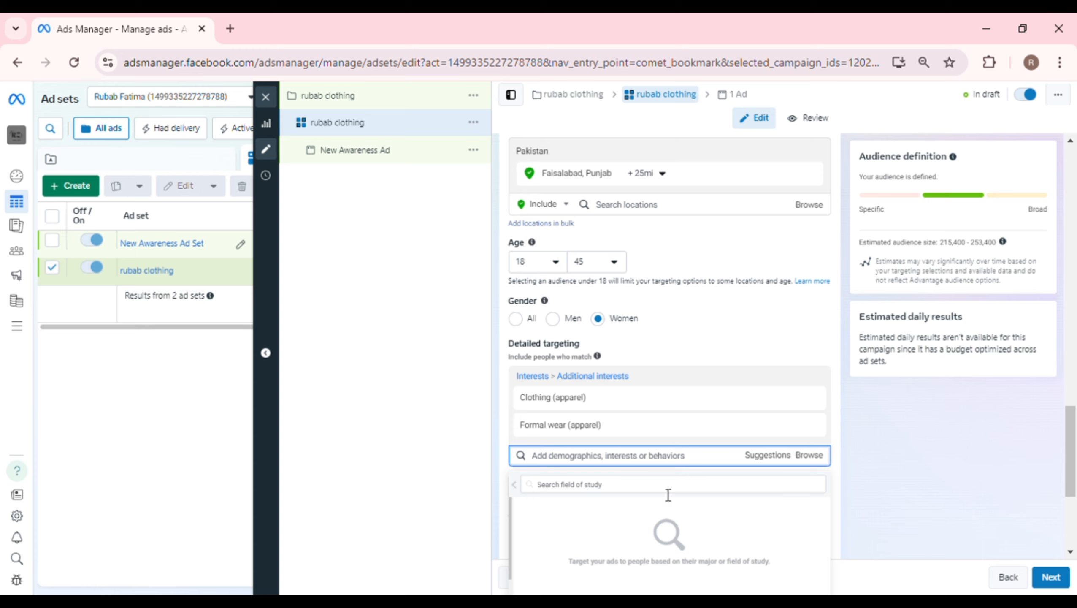
pyautogui.click(656, 488)
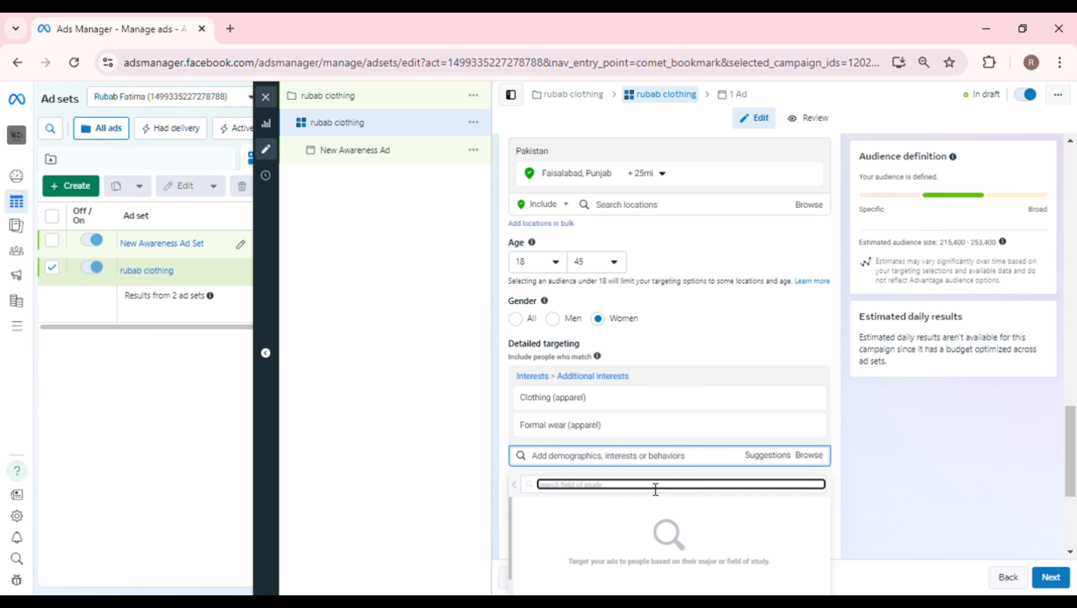
pyautogui.click(565, 458)
# - Browse the Behaviors targeting categories and add Engaged Shoppers from Purchase behavior
pyautogui.click(805, 456)
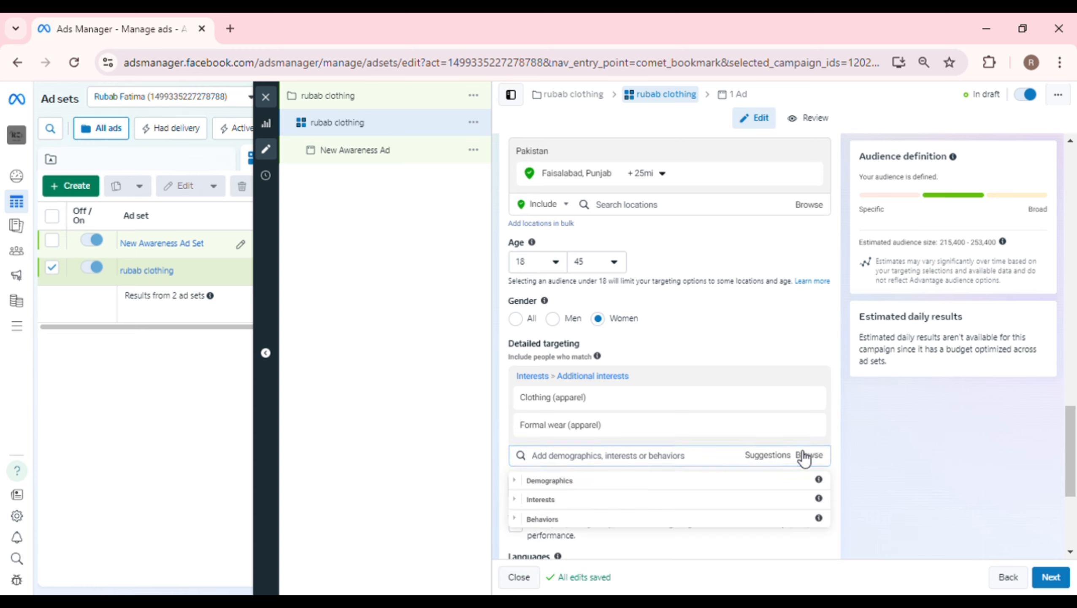
pyautogui.click(711, 522)
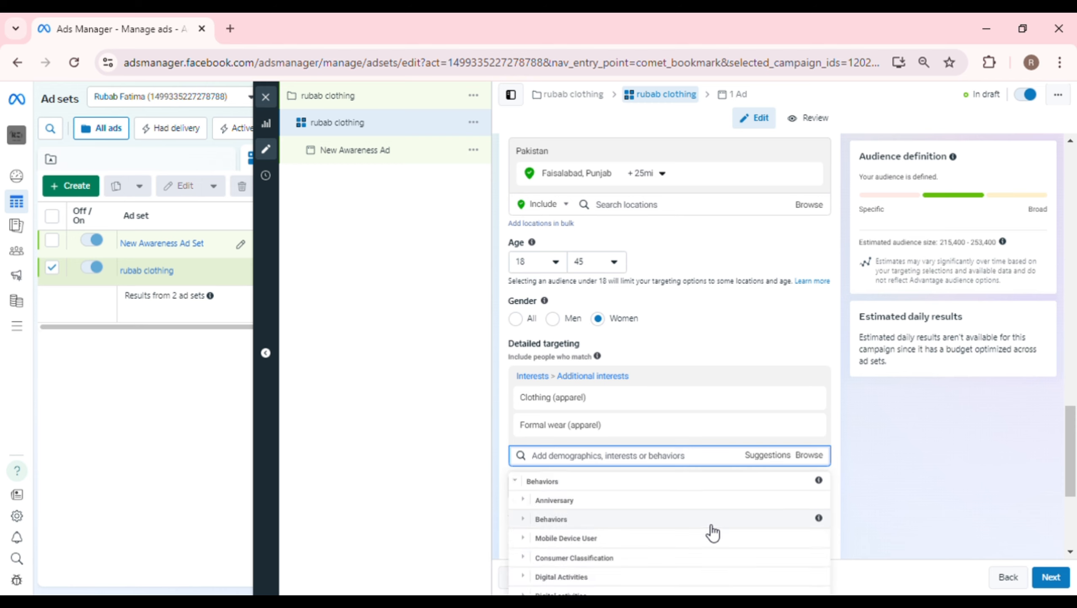
pyautogui.scroll(-5, 712, 532)
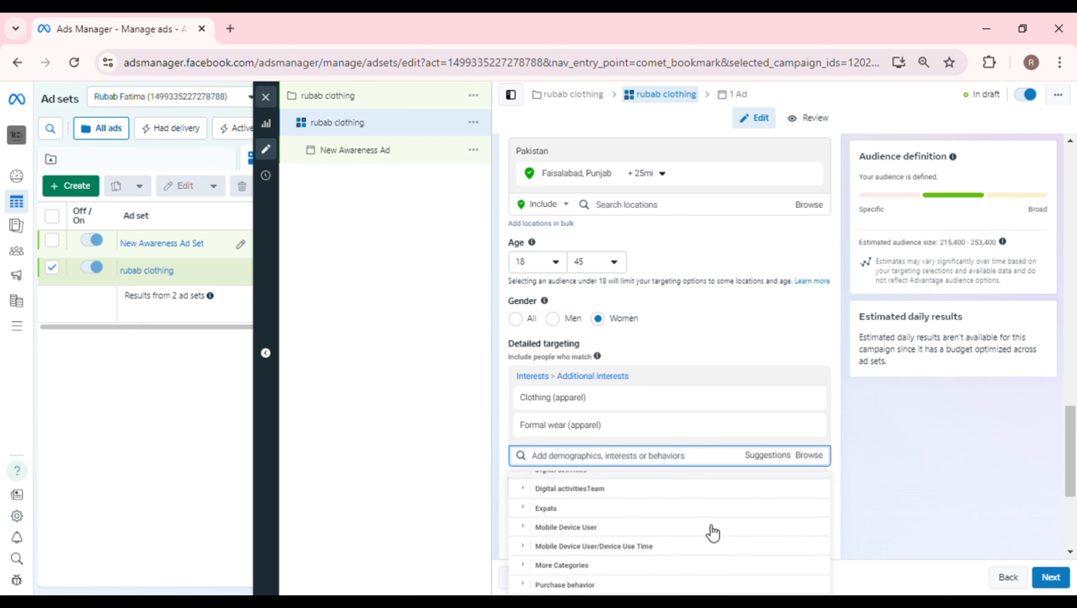
pyautogui.scroll(2, 713, 532)
pyautogui.scroll(2, 678, 430)
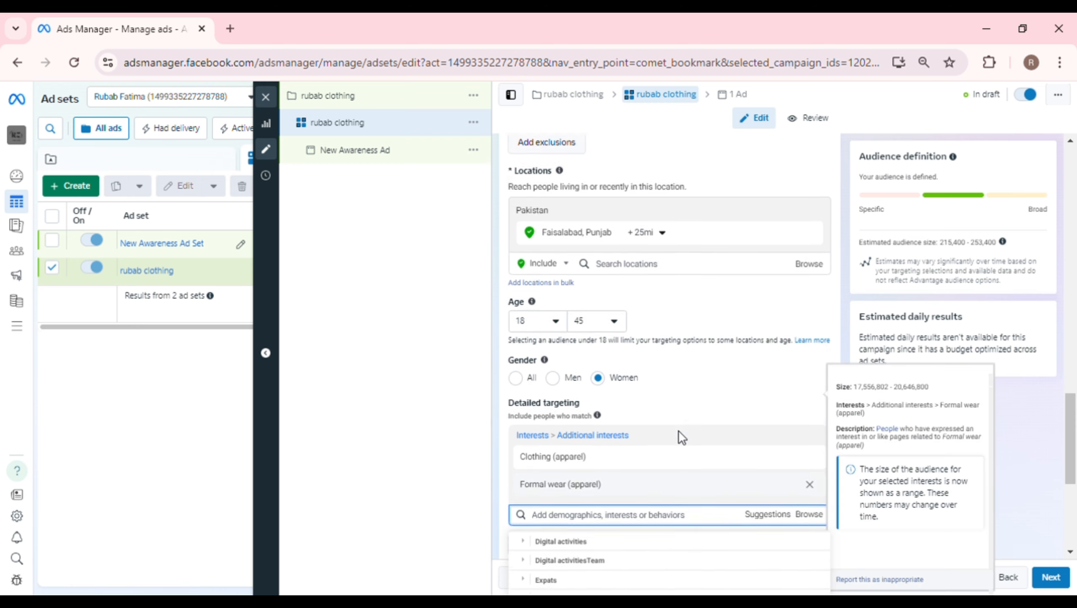
pyautogui.scroll(-1, 725, 555)
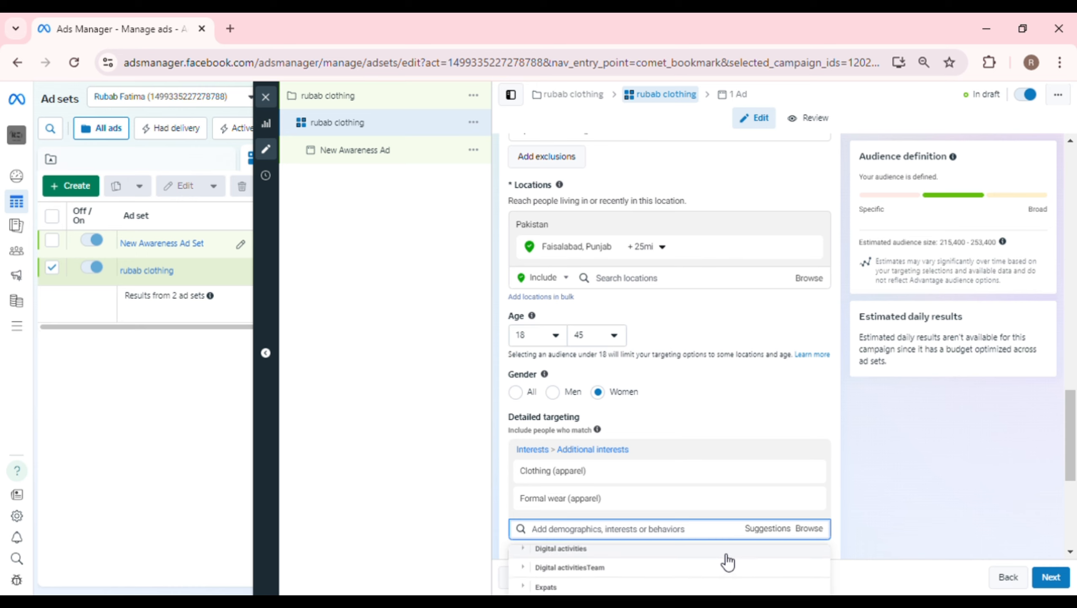
pyautogui.scroll(-4, 941, 510)
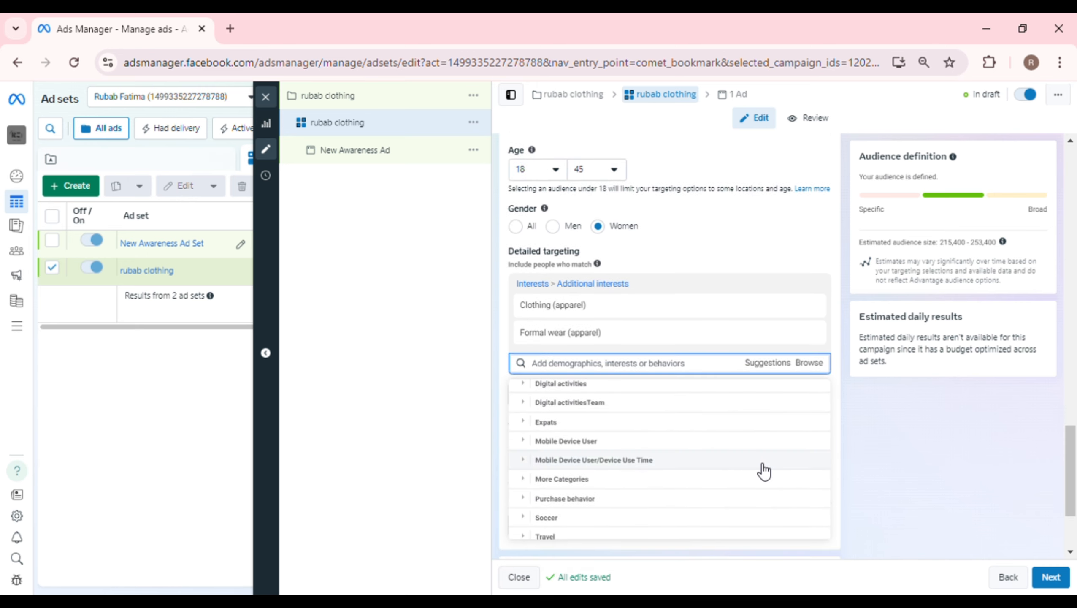
pyautogui.scroll(-1, 764, 470)
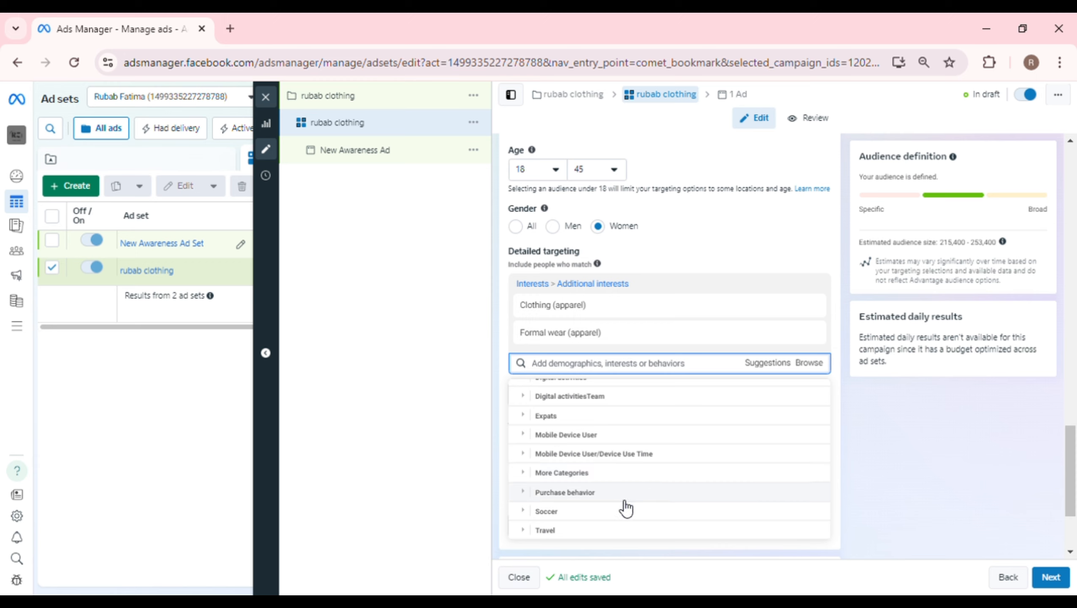
pyautogui.click(609, 493)
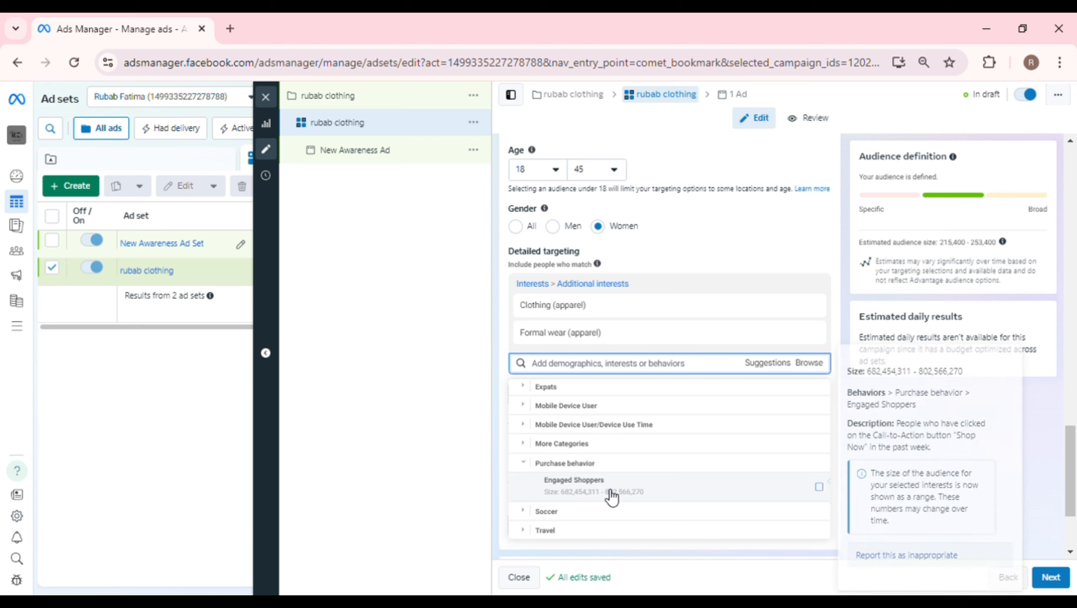
pyautogui.click(613, 494)
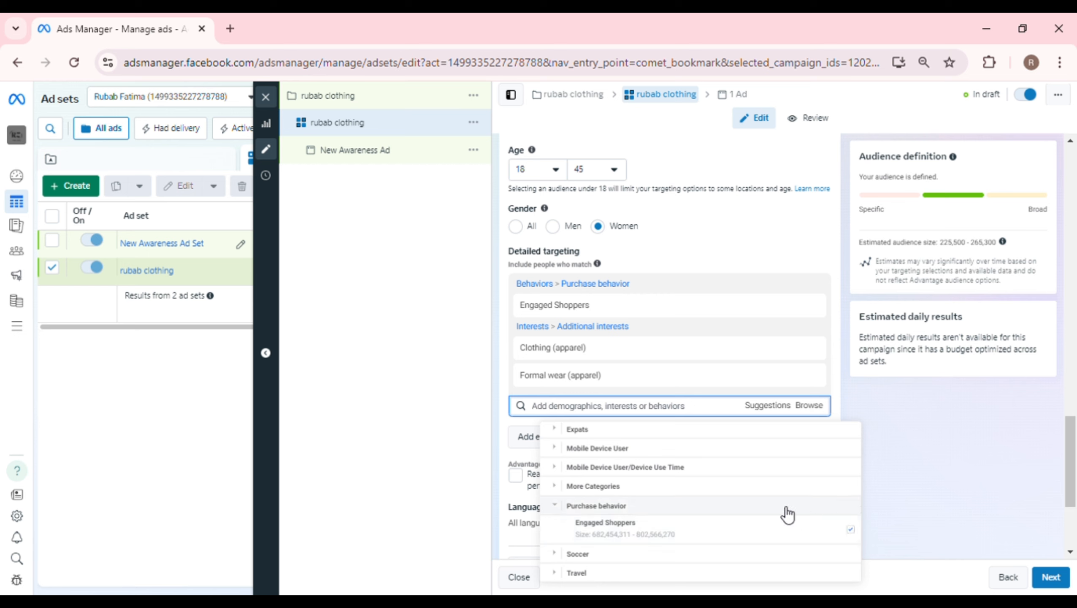
# - Add the behavior Uses a mobile device (10-12 months) from Mobile Device User/Device Use Time and close the category list
pyautogui.click(626, 468)
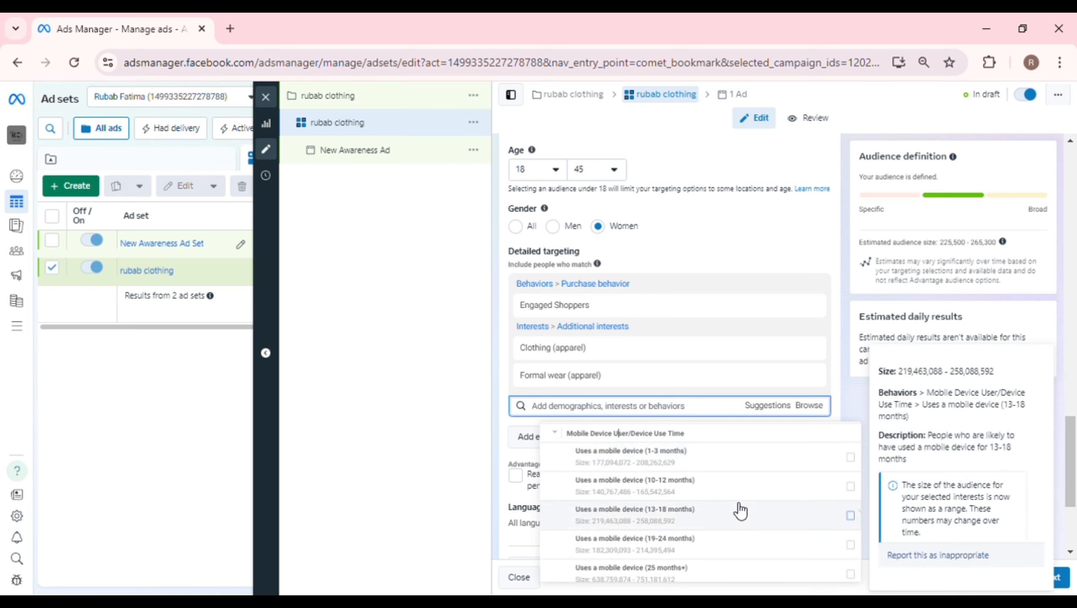
pyautogui.scroll(-3, 723, 495)
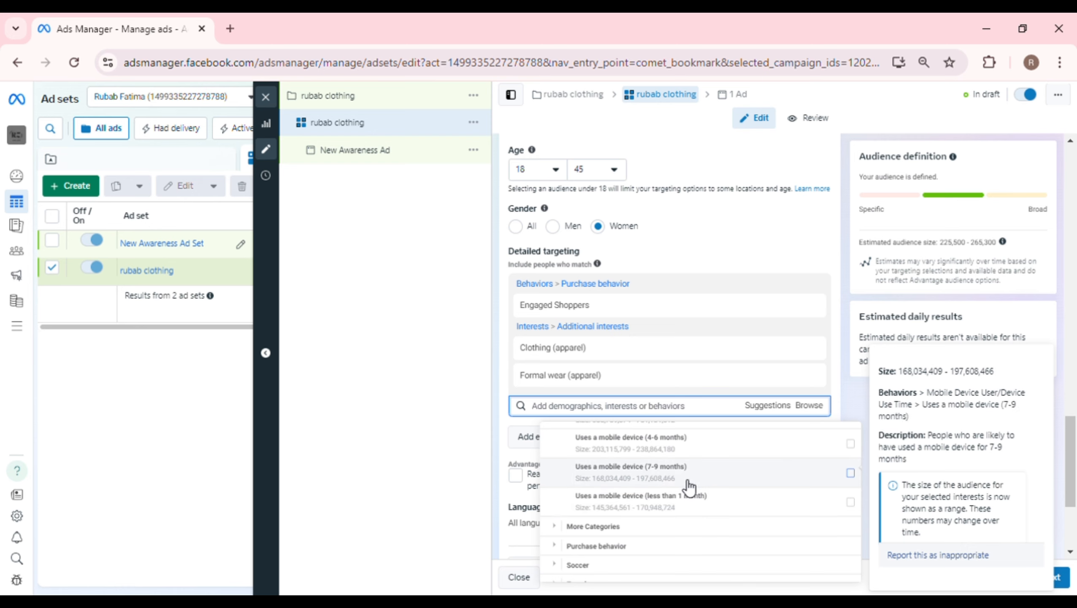
pyautogui.scroll(3, 689, 488)
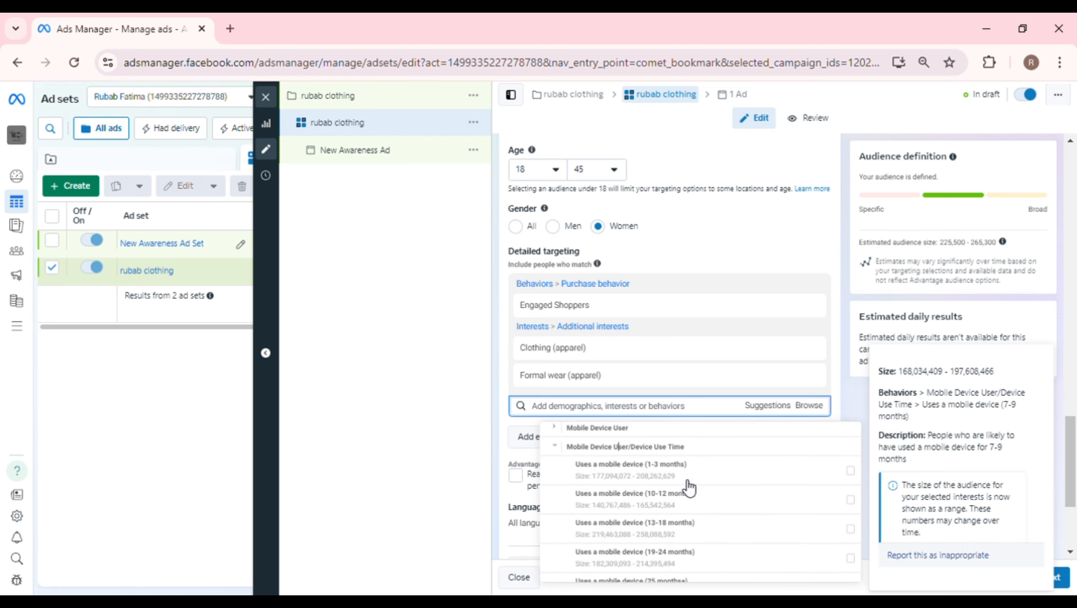
pyautogui.scroll(-2, 689, 486)
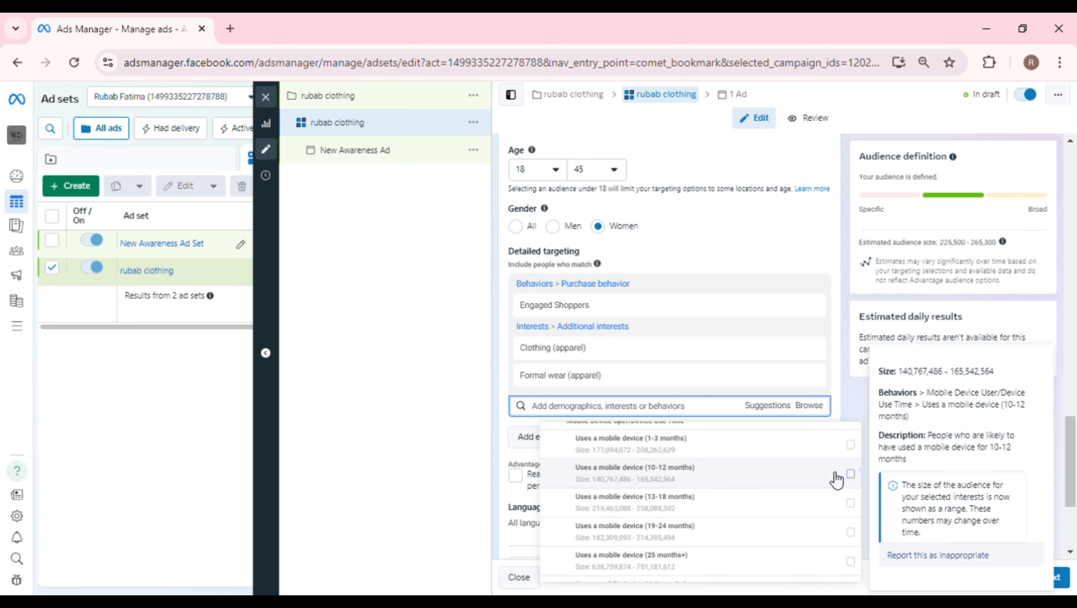
pyautogui.click(808, 476)
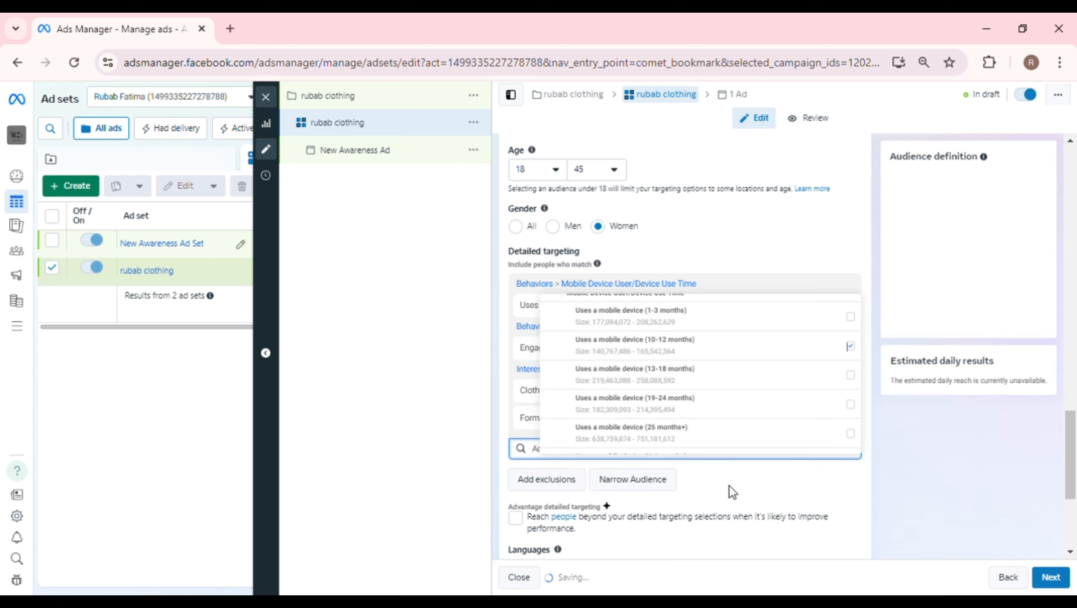
pyautogui.click(358, 474)
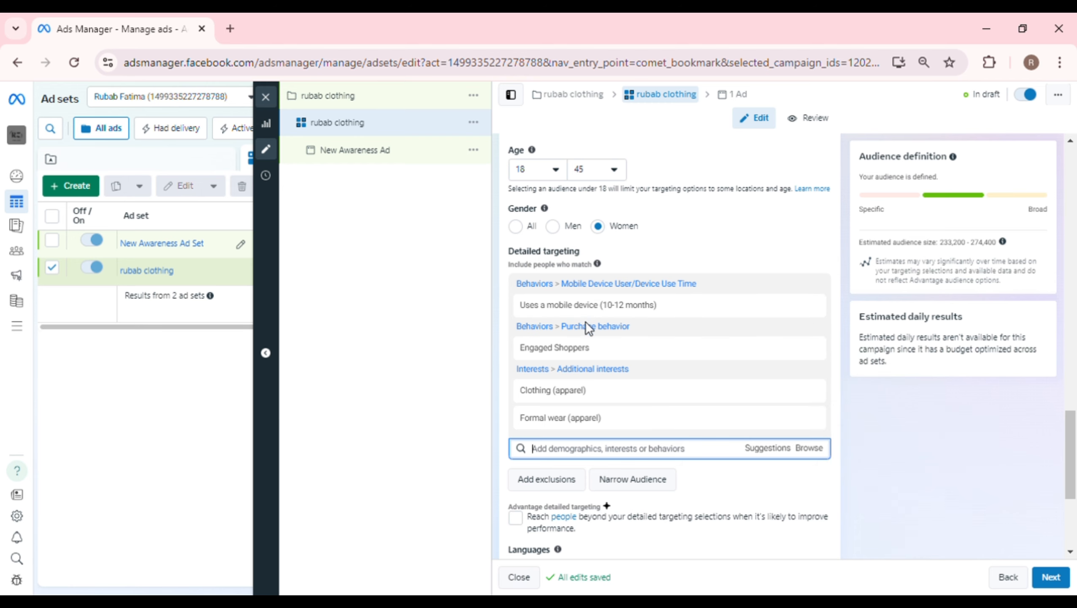
# - Save the configured targeting as a reusable audience, keeping the prefilled audience name
pyautogui.moveTo(585, 389)
pyautogui.scroll(-5, 580, 391)
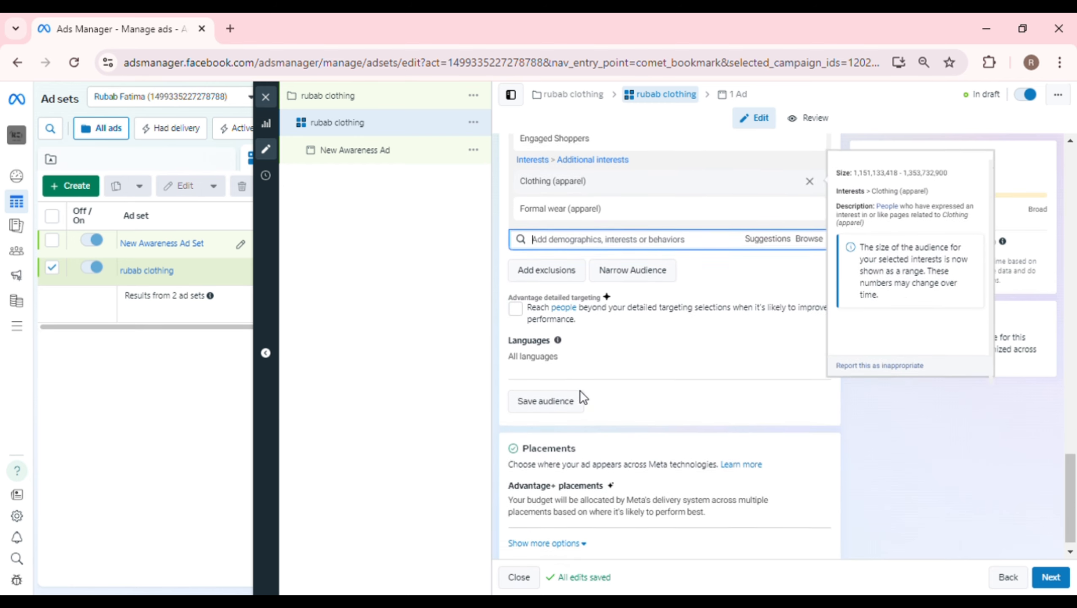
pyautogui.click(570, 390)
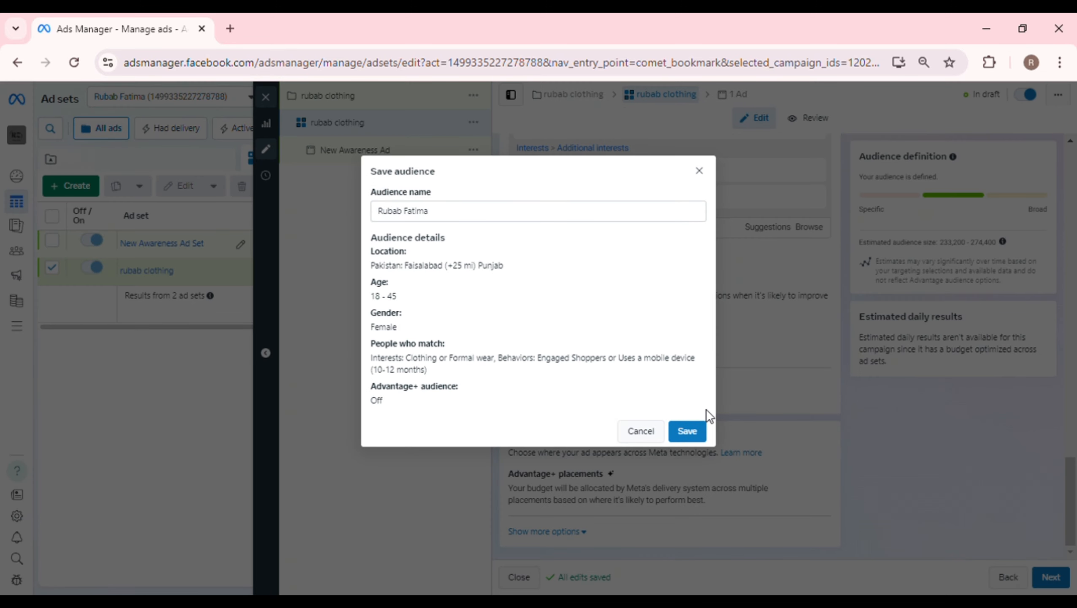
pyautogui.click(692, 438)
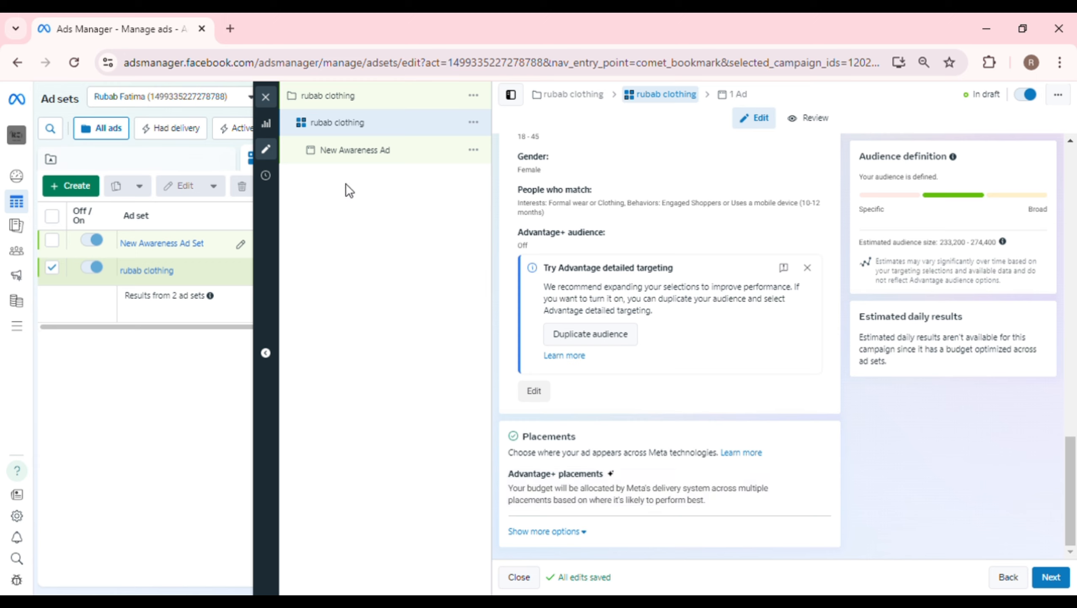
# - Proceed from the ad set to the ad level and rename the ad as "rubab clothing"
pyautogui.click(1053, 577)
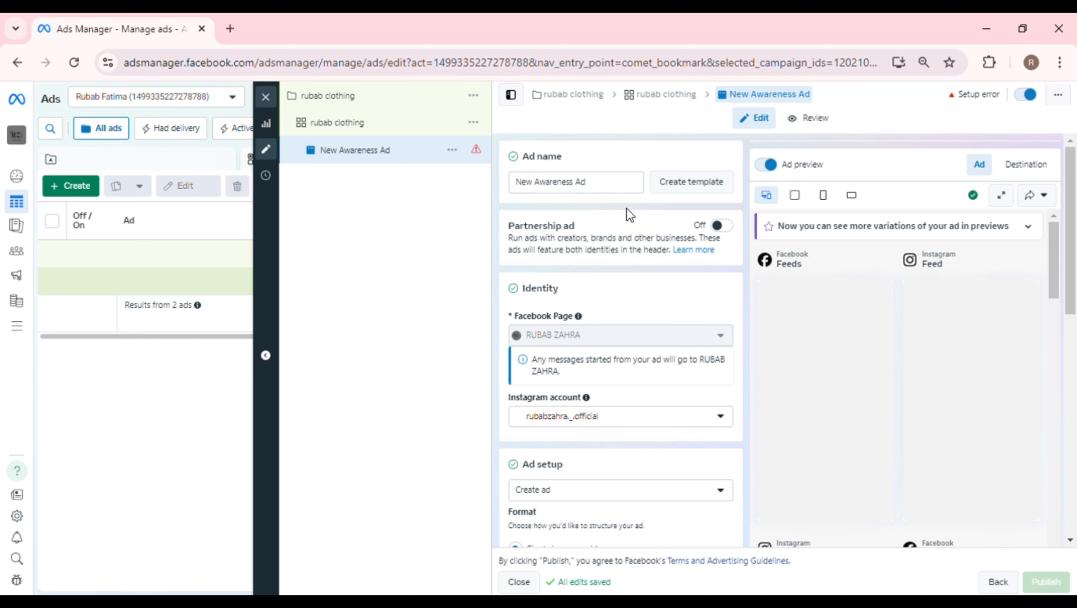
pyautogui.click(603, 192)
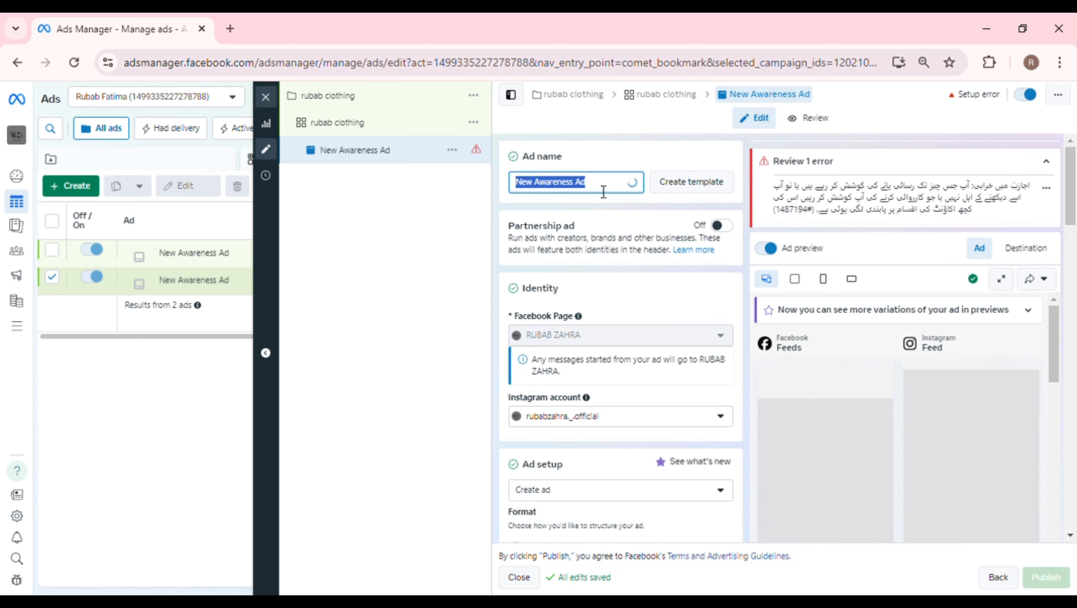
pyautogui.press('BackSpace')
pyautogui.write('rub')
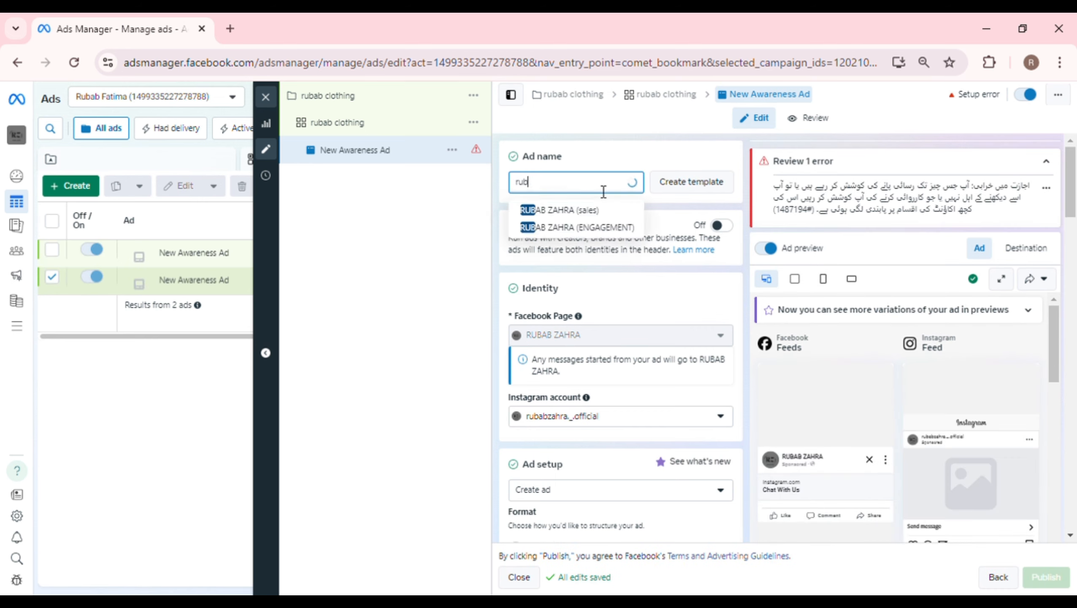
pyautogui.write('ab clo')
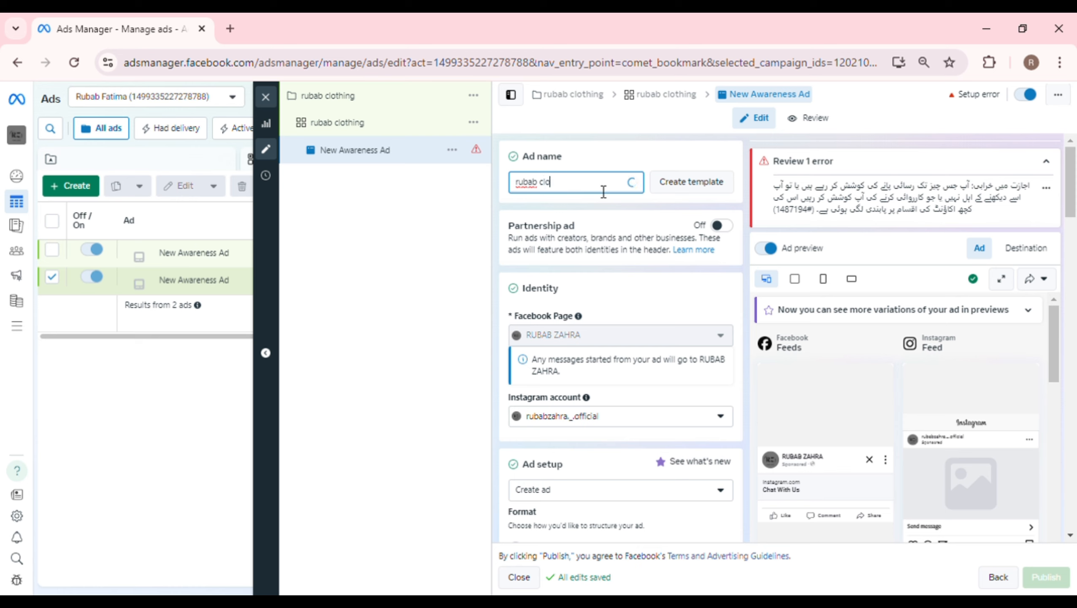
pyautogui.write('thing')
pyautogui.moveTo(628, 341)
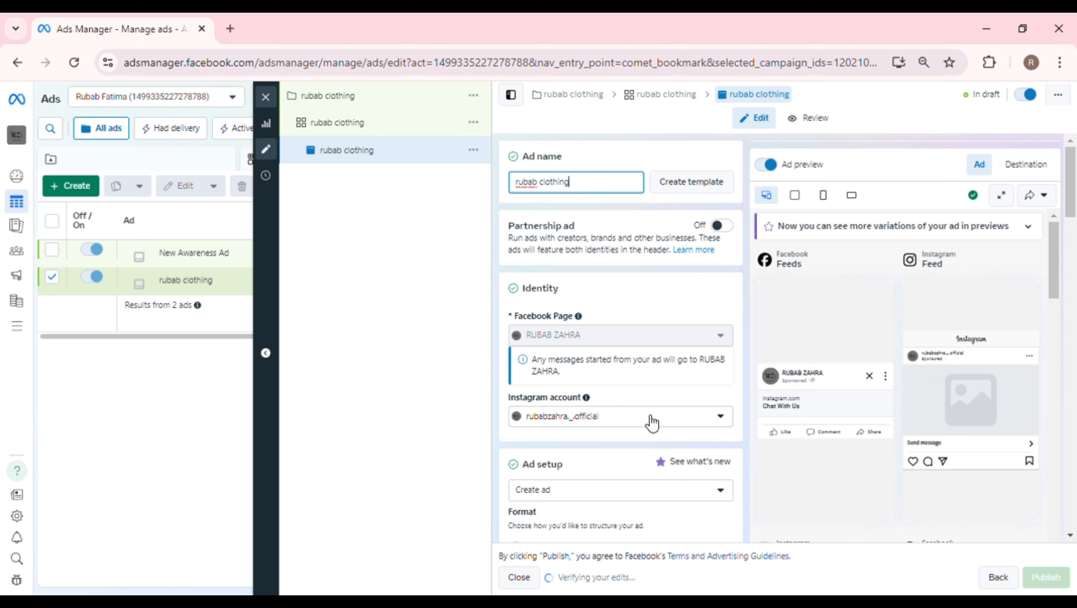
# - Review the ad's identity and format settings and the media types offered for the ad creative
pyautogui.scroll(-3, 653, 425)
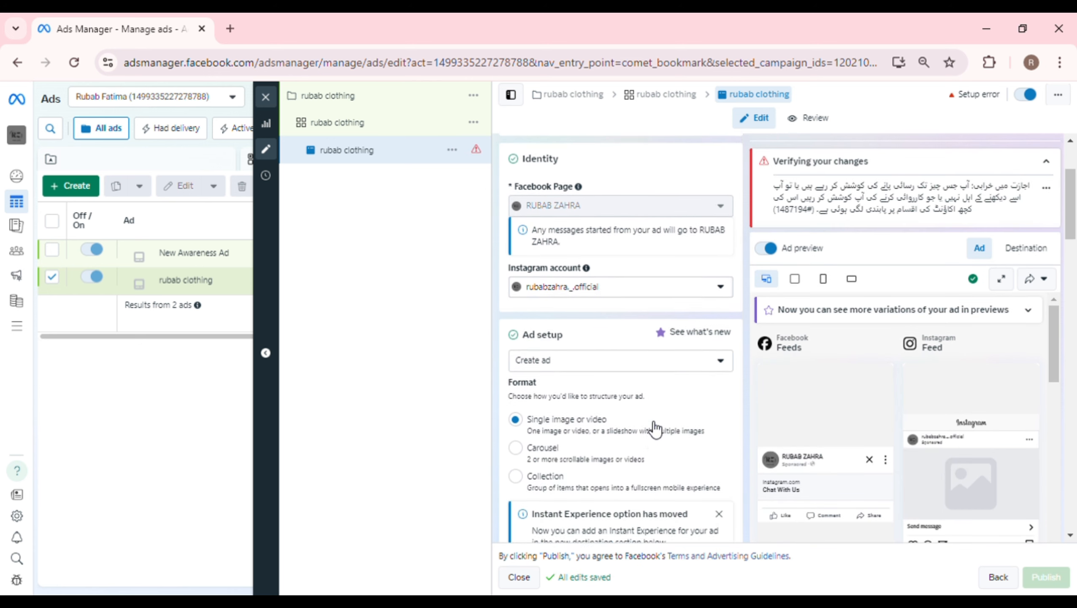
pyautogui.scroll(-1, 655, 427)
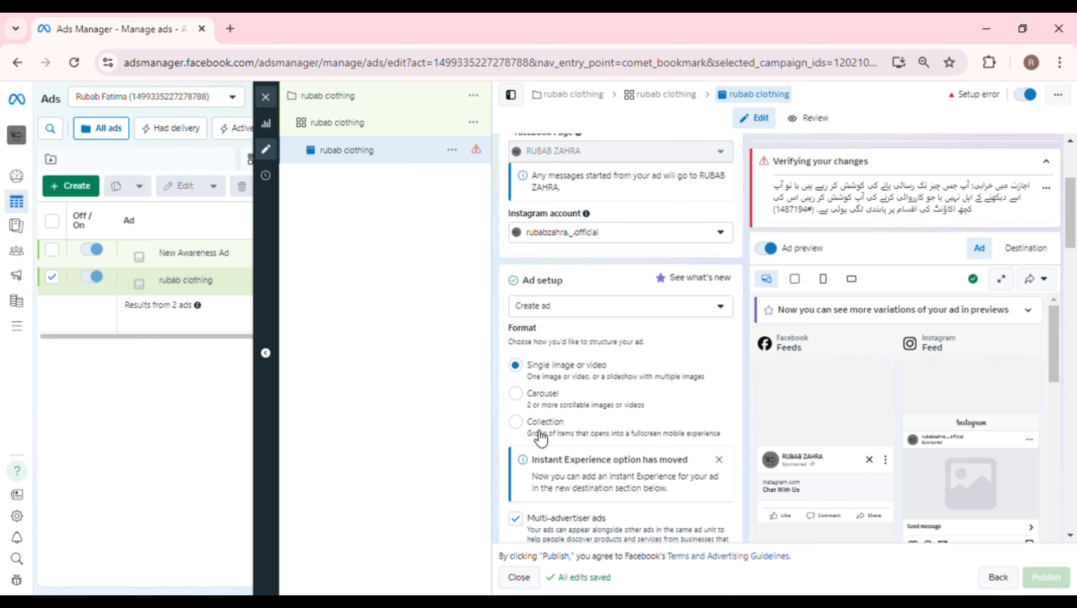
pyautogui.scroll(-6, 558, 442)
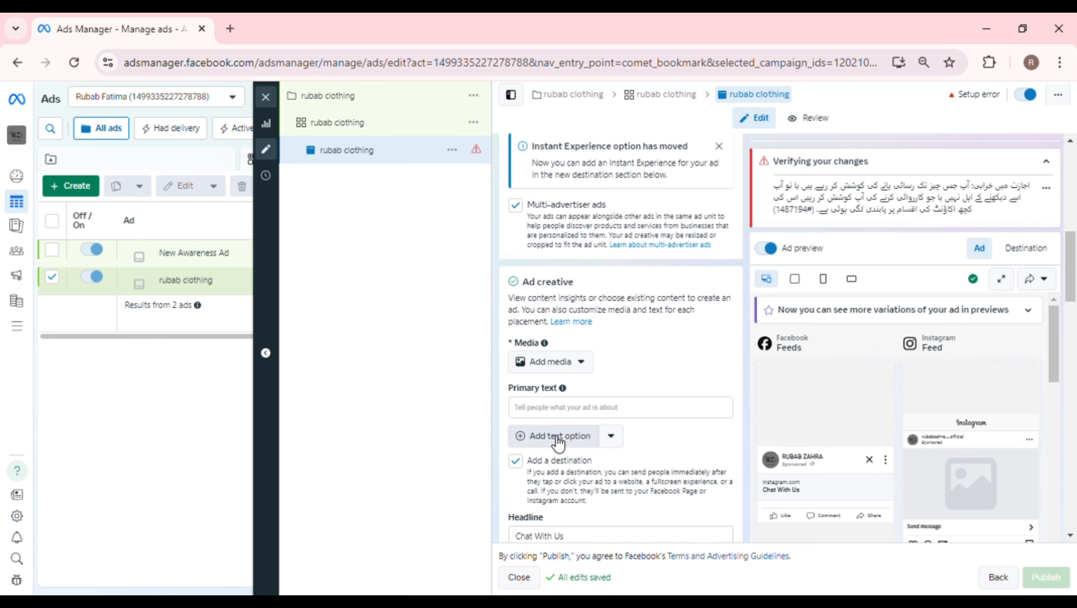
pyautogui.click(560, 364)
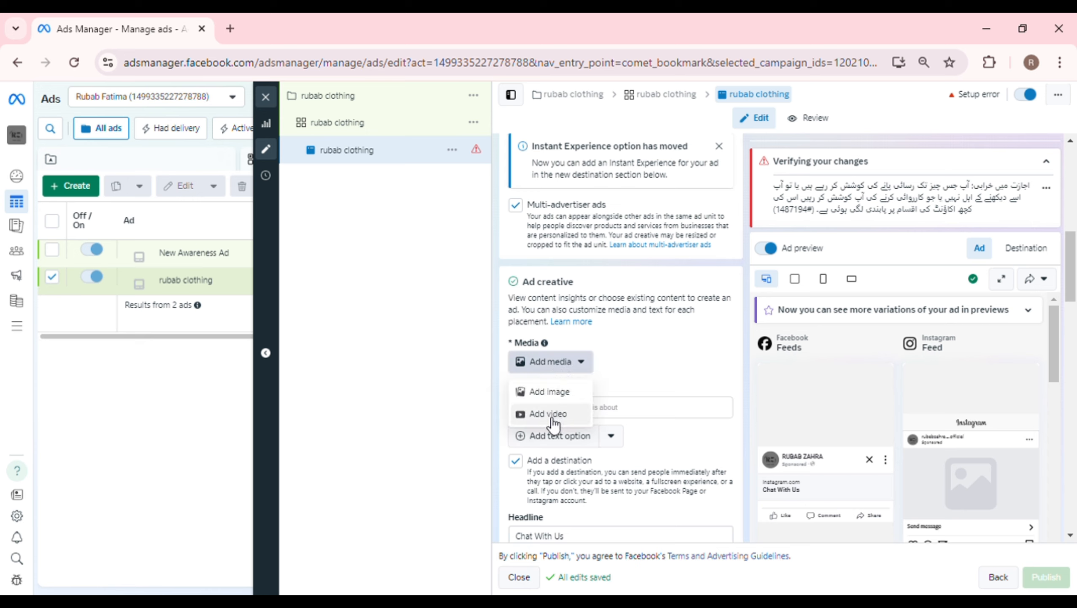
pyautogui.click(467, 433)
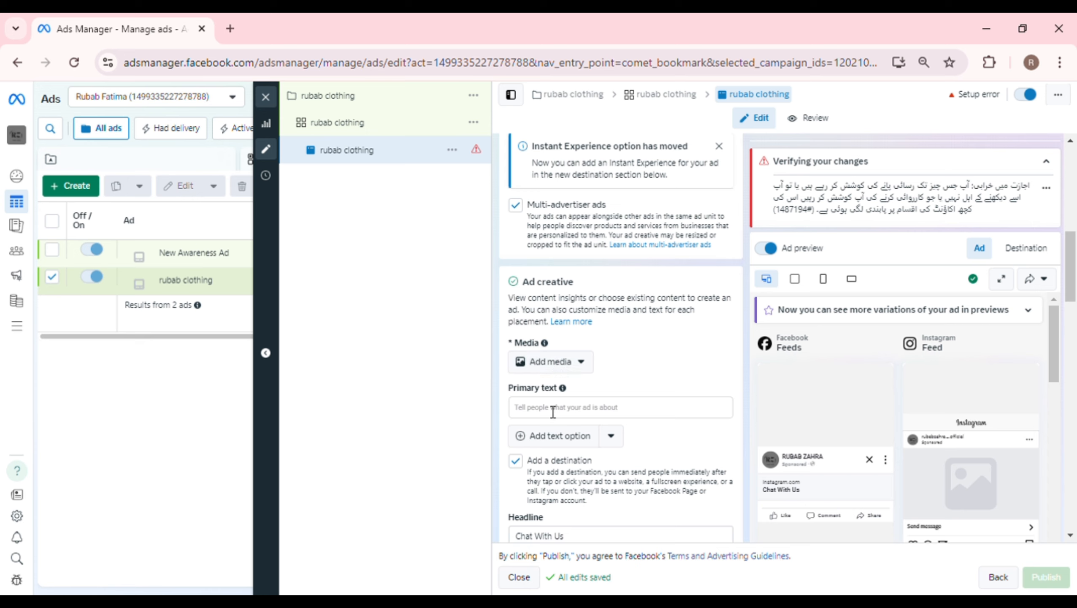
# - Fill the primary text with a filler string of "r" and repeated "e" letters, and replace the headline with "50%off"
pyautogui.click(552, 411)
pyautogui.write('reeeeeeeeeeeeeeeeeeeeeeeeeeeeeeeeeeeee')
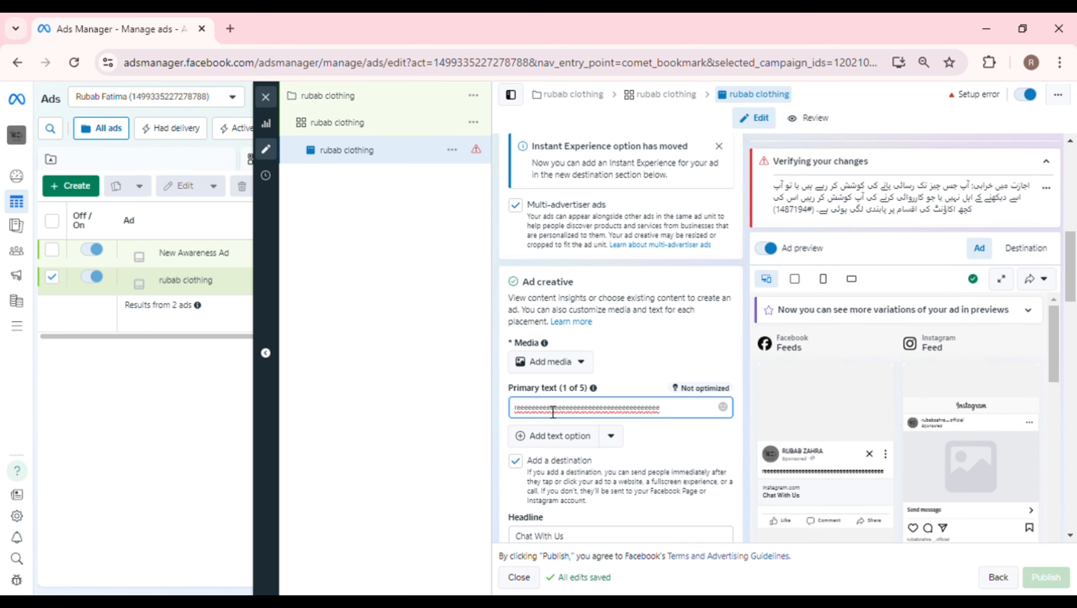
pyautogui.scroll(-5, 579, 470)
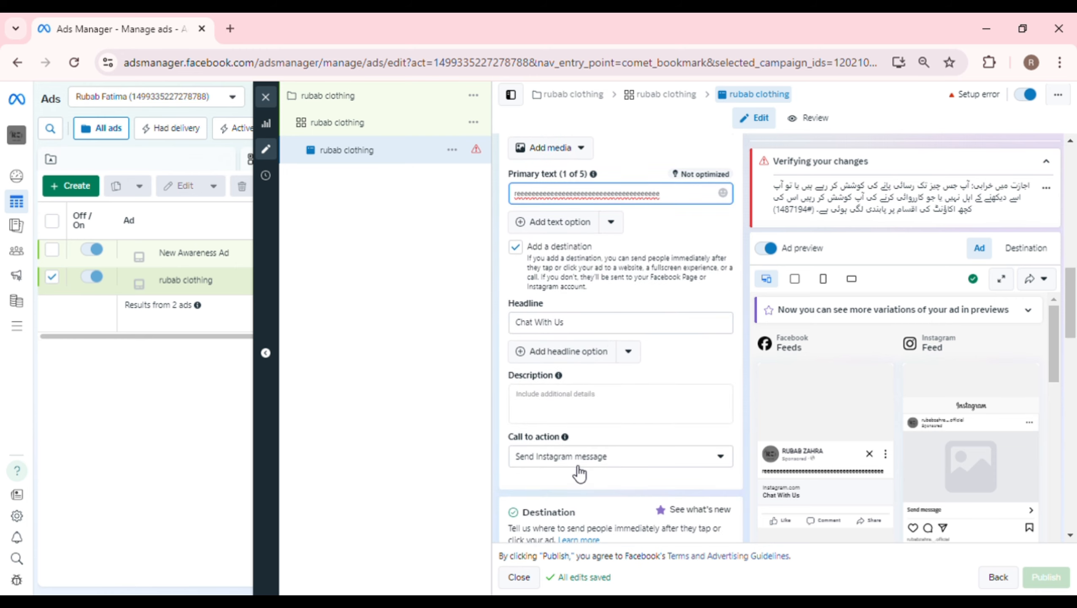
pyautogui.click(578, 327)
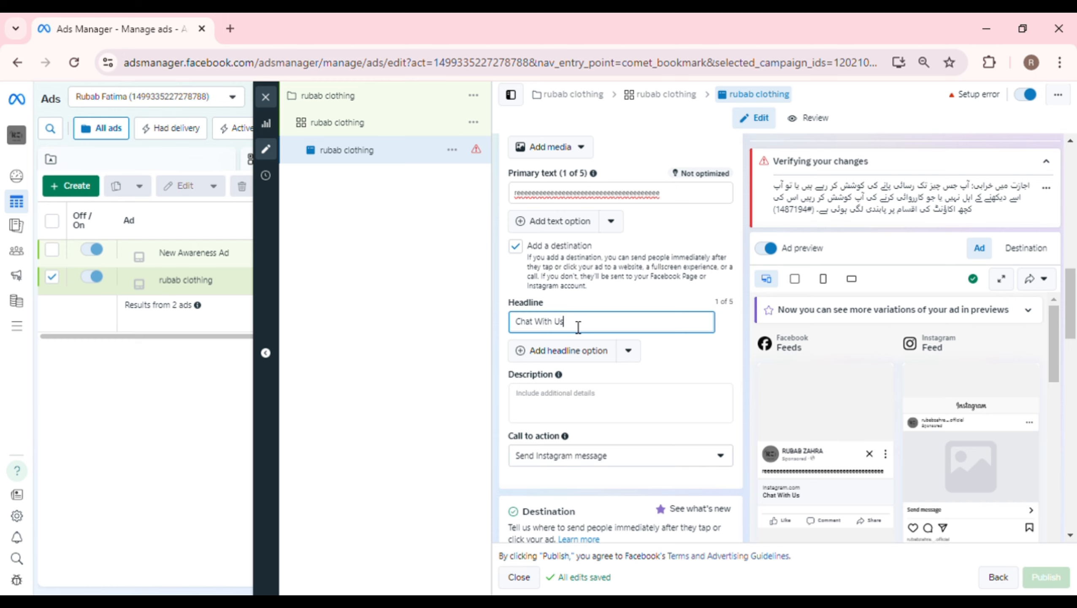
pyautogui.press('BackSpace')
pyautogui.press('BackSpace')
pyautogui.press('BackSpace')
pyautogui.press('BackSpace')
pyautogui.press('BackSpace')
pyautogui.press('BackSpace')
pyautogui.press('BackSpace')
pyautogui.press('BackSpace')
pyautogui.press('BackSpace')
pyautogui.press('BackSpace')
pyautogui.press('BackSpace')
pyautogui.press('BackSpace')
pyautogui.write('50%')
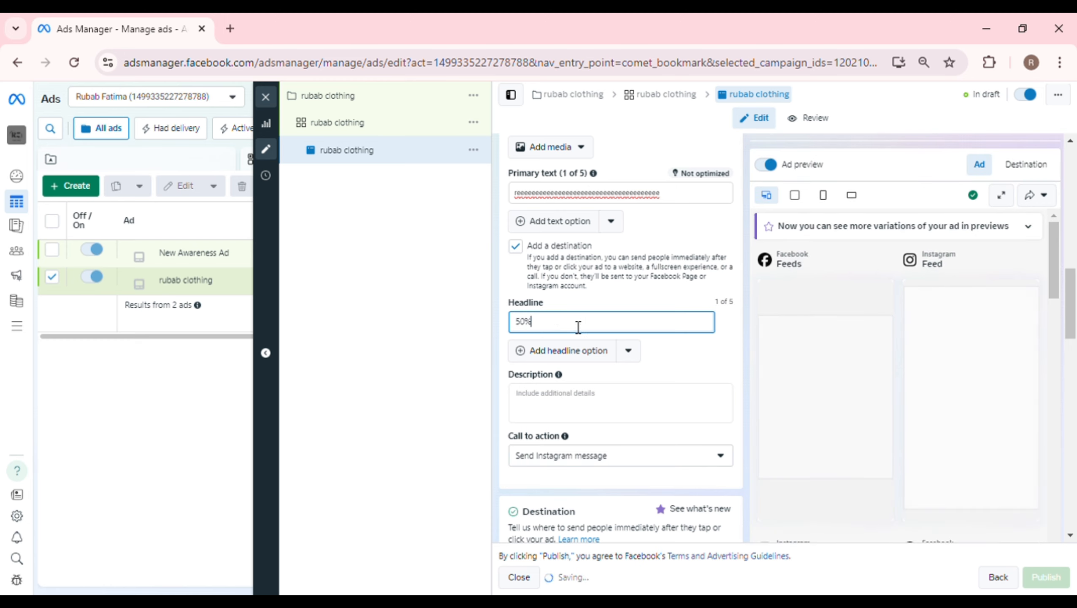
pyautogui.write('off')
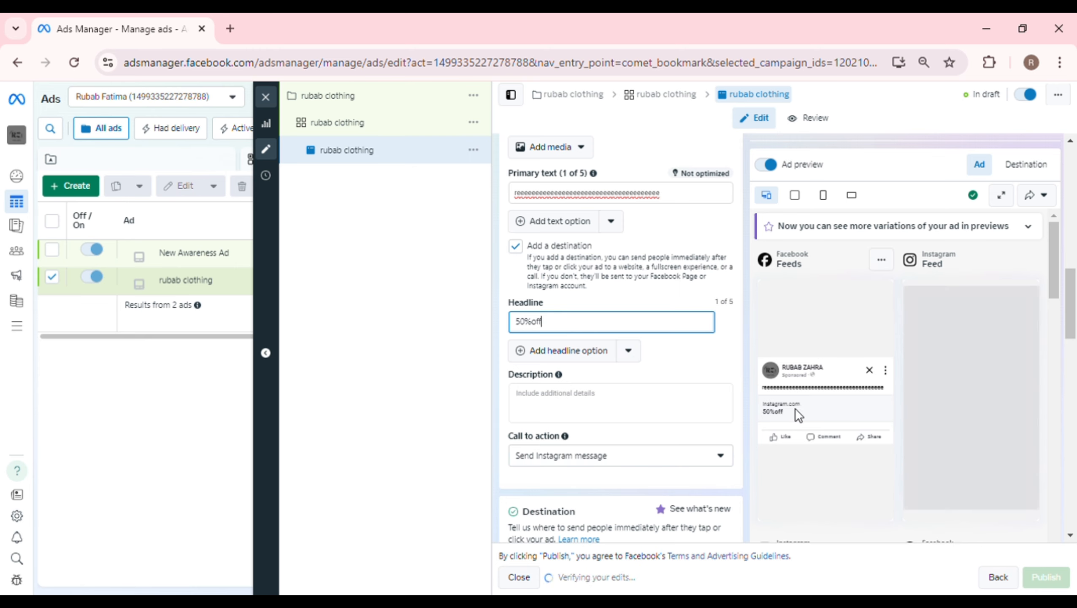
# - Enter the filler description "dfbgbfdfvdf fg" and set the call to action to Order now
pyautogui.click(637, 412)
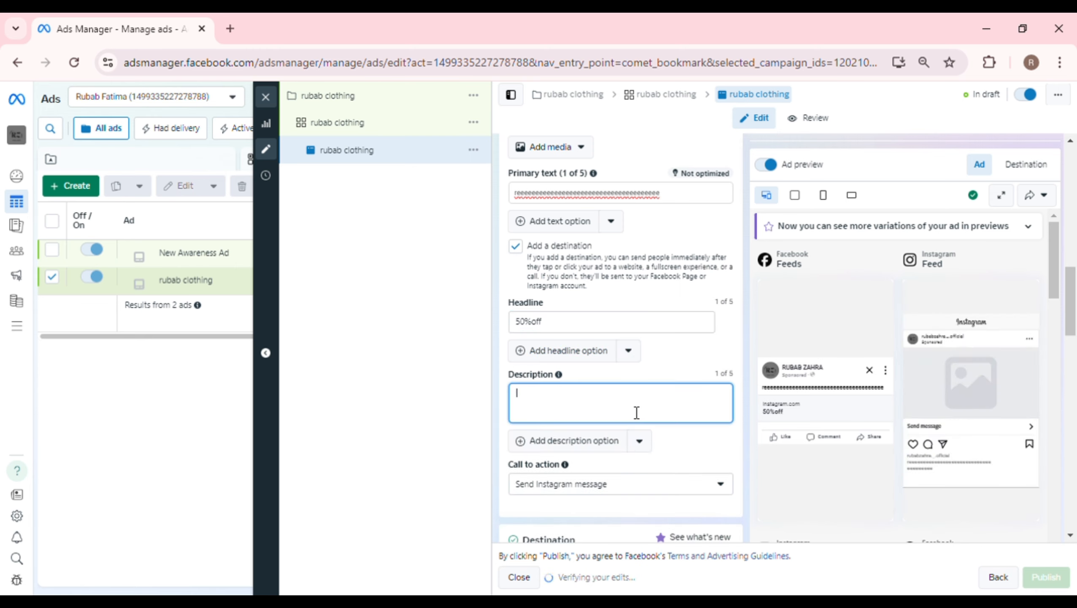
pyautogui.write('df')
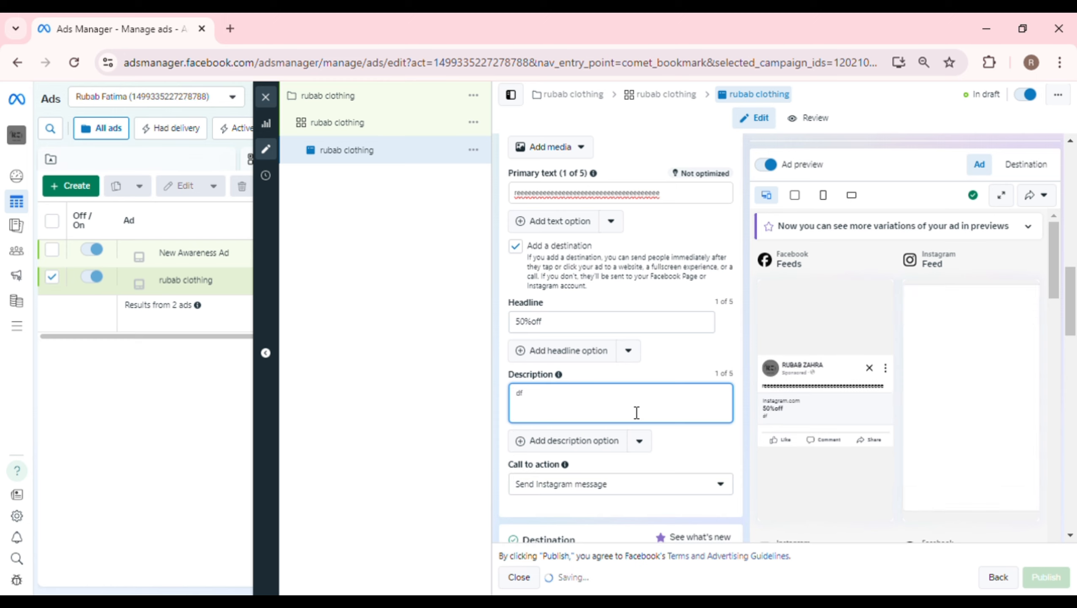
pyautogui.write('bgbfdfvdf fg')
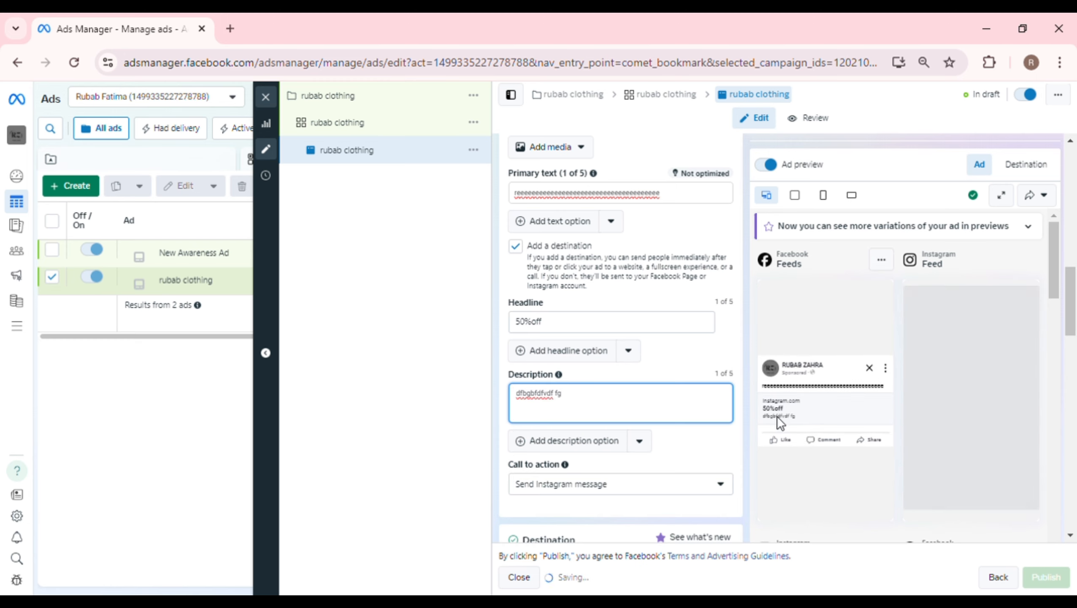
pyautogui.click(723, 486)
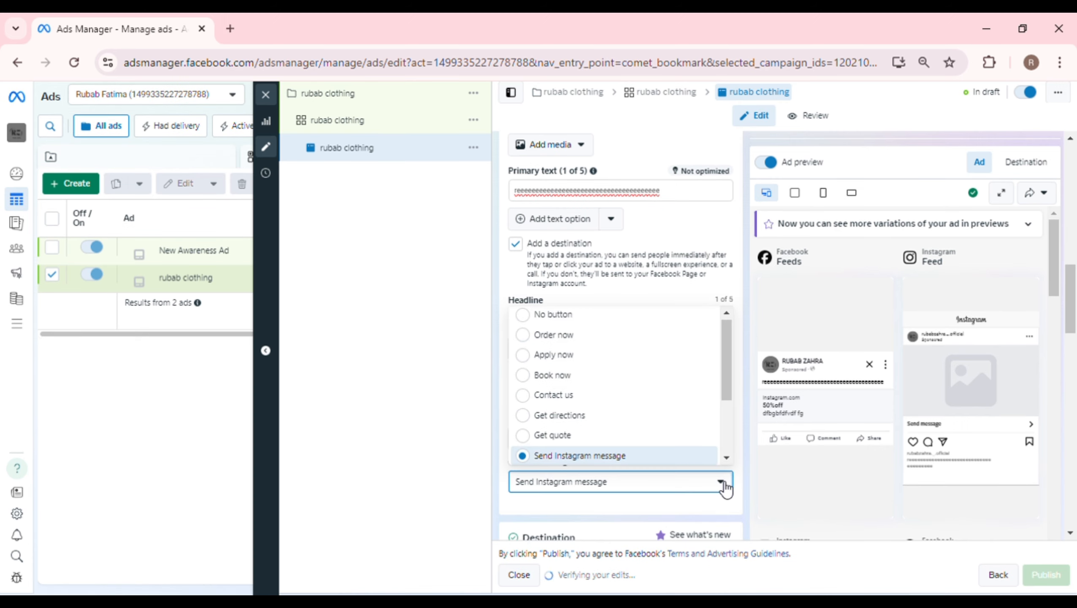
pyautogui.click(526, 339)
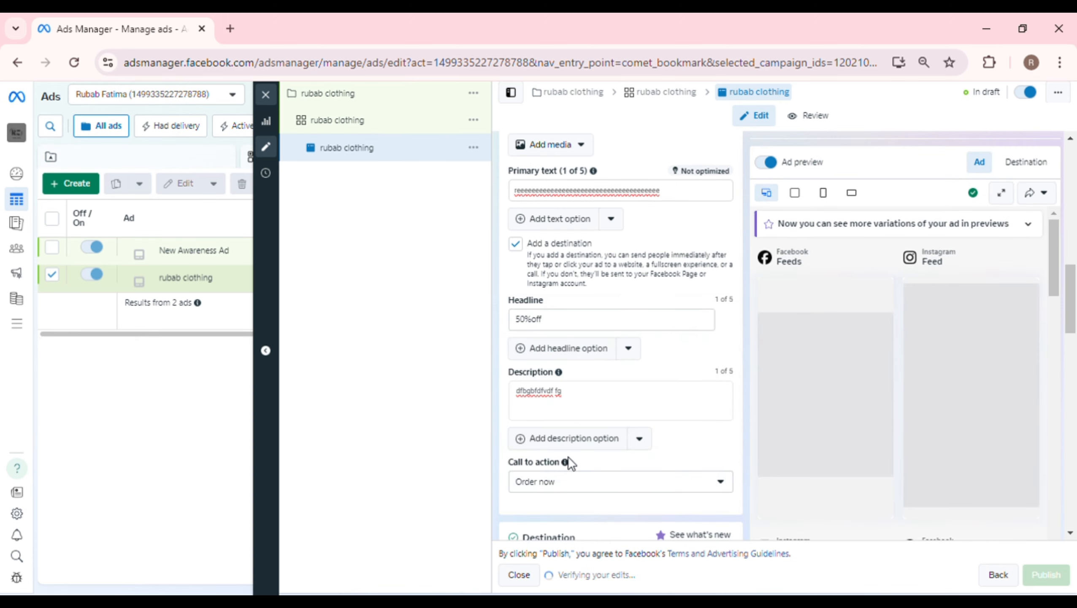
# - Examine the ad's Destination options, Message template and Tracking settings
pyautogui.scroll(-1, 616, 480)
pyautogui.scroll(-10, 618, 480)
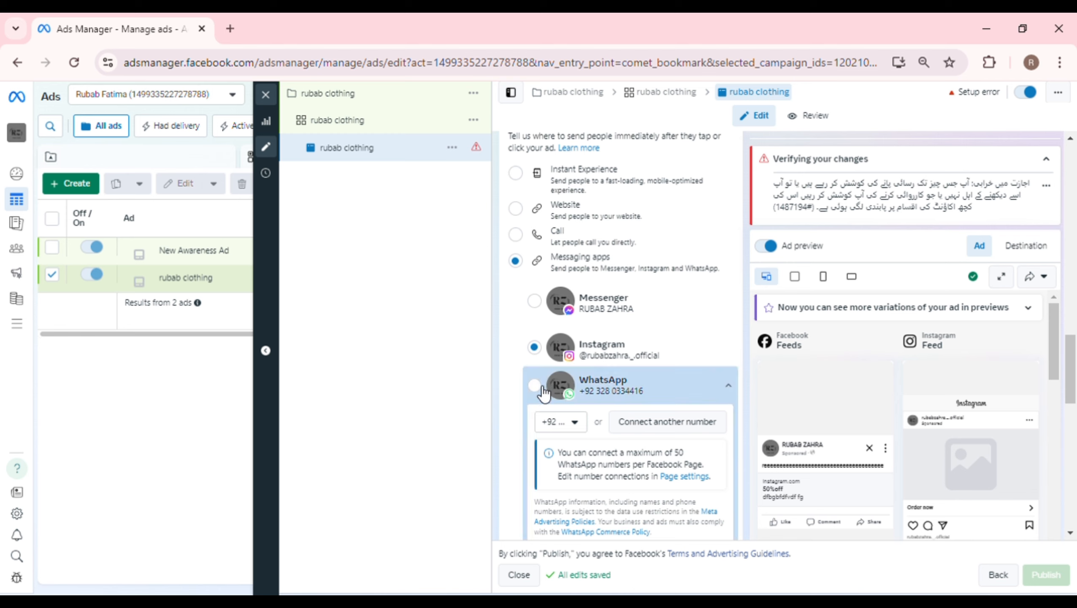
pyautogui.scroll(-10, 537, 364)
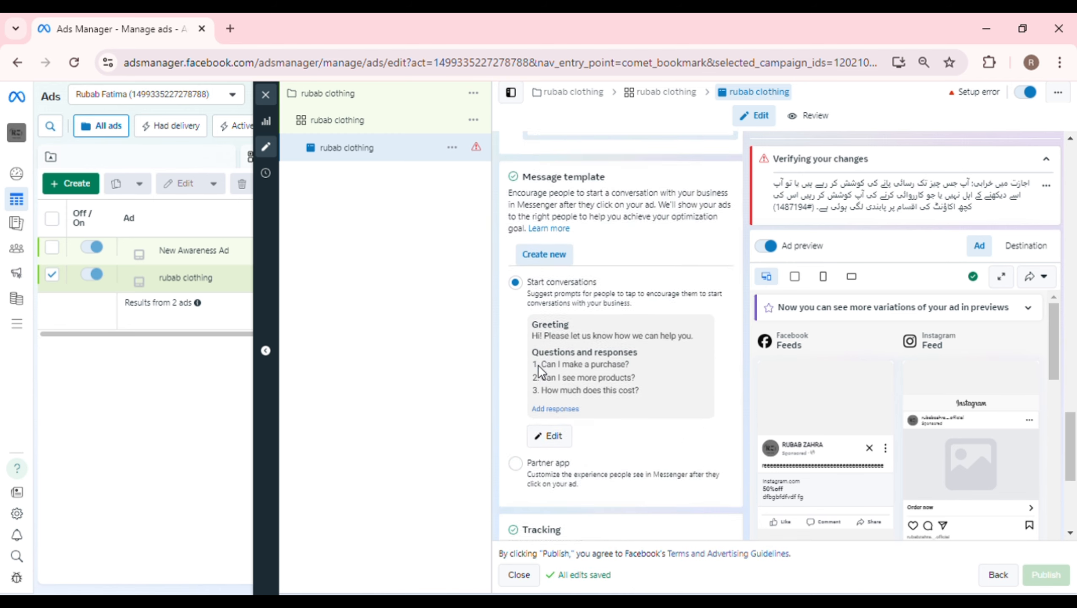
pyautogui.scroll(-6, 537, 365)
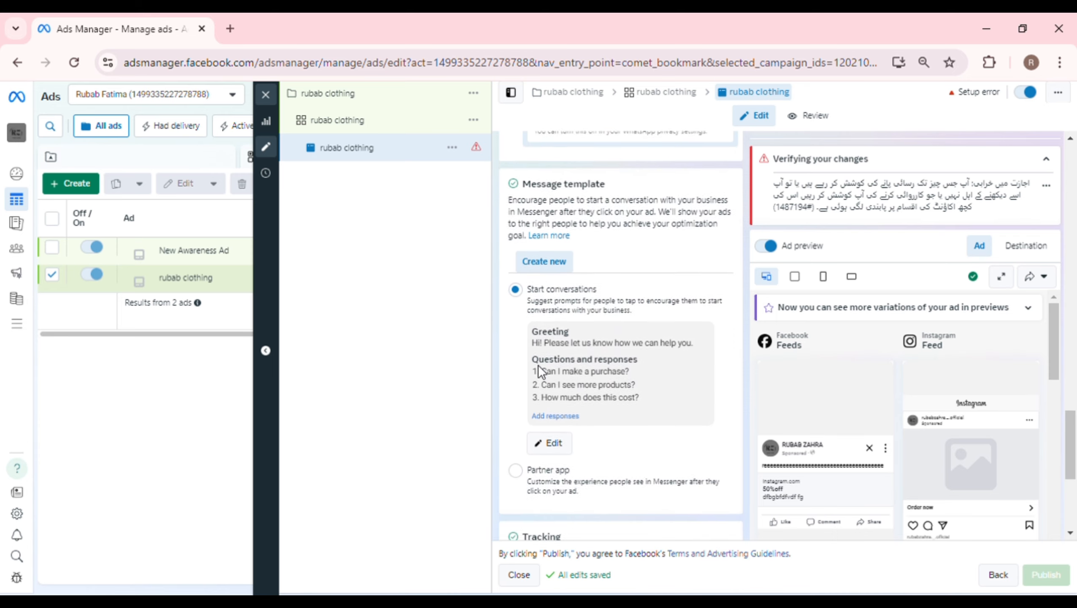
pyautogui.scroll(9, 538, 365)
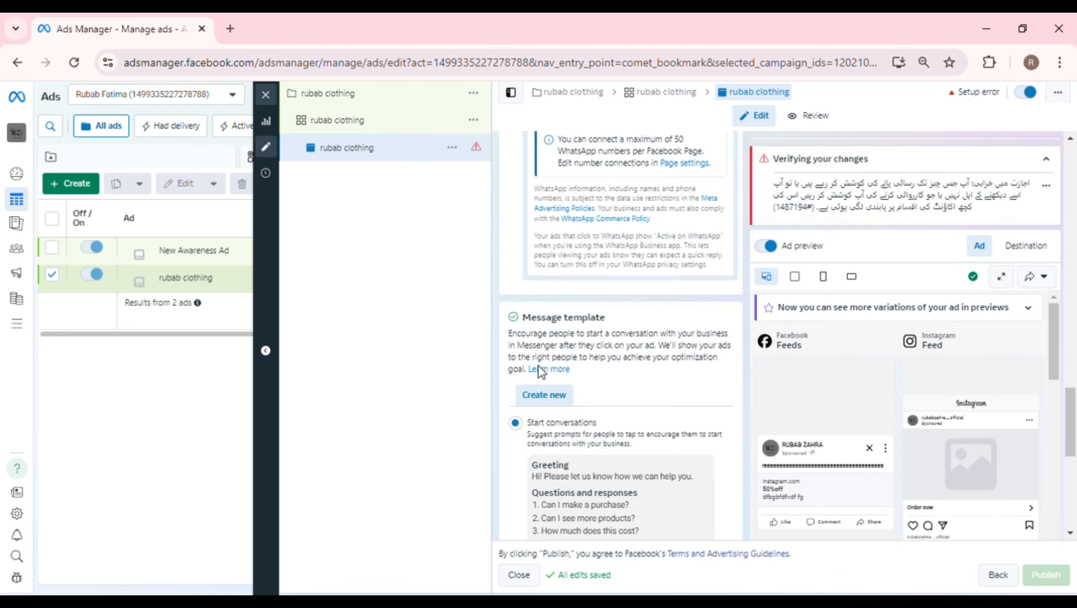
pyautogui.scroll(-5, 541, 370)
pyautogui.scroll(-4, 545, 372)
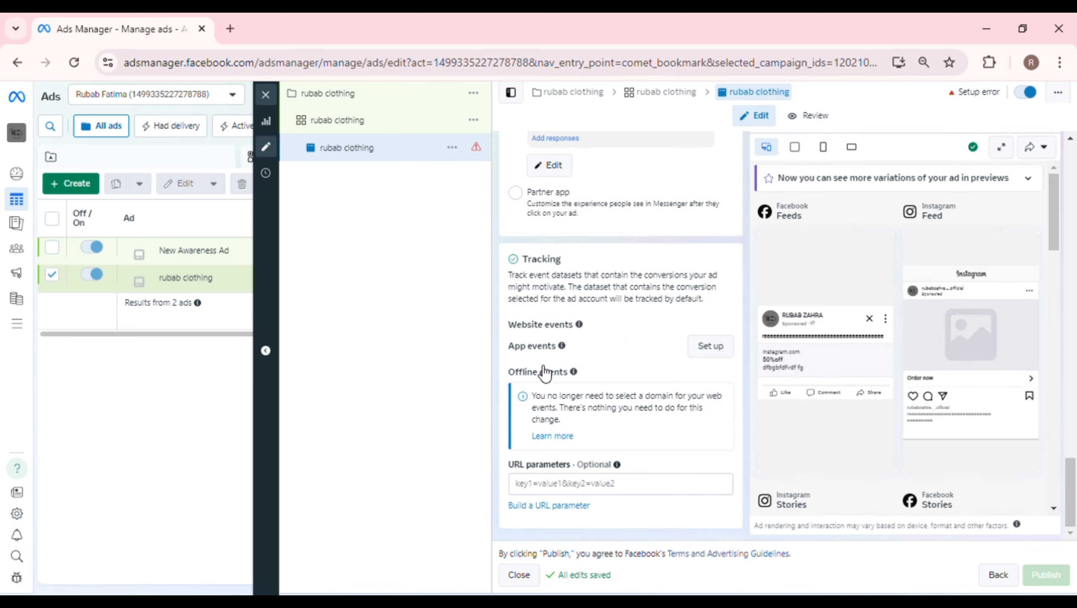